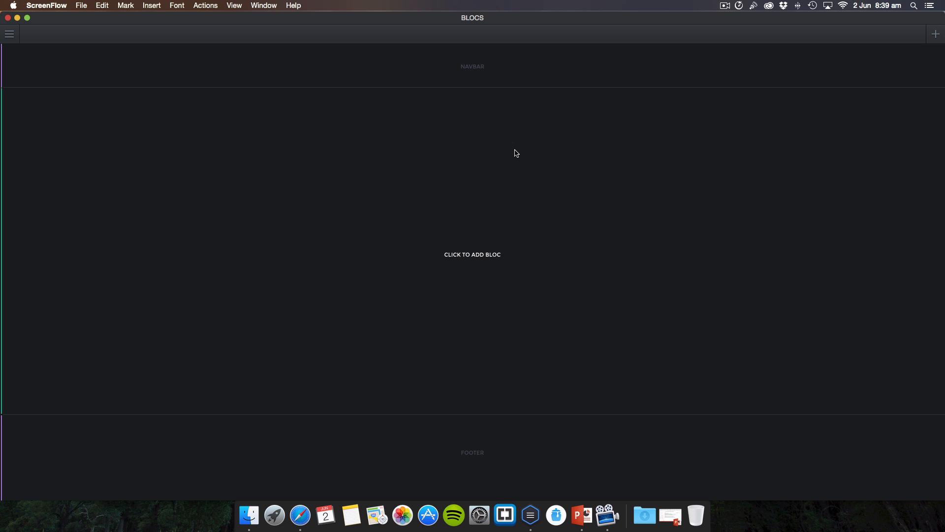
# Step: Show the settings sidebar and add an empty single-column bloc to the page body
pyautogui.click(441, 63)
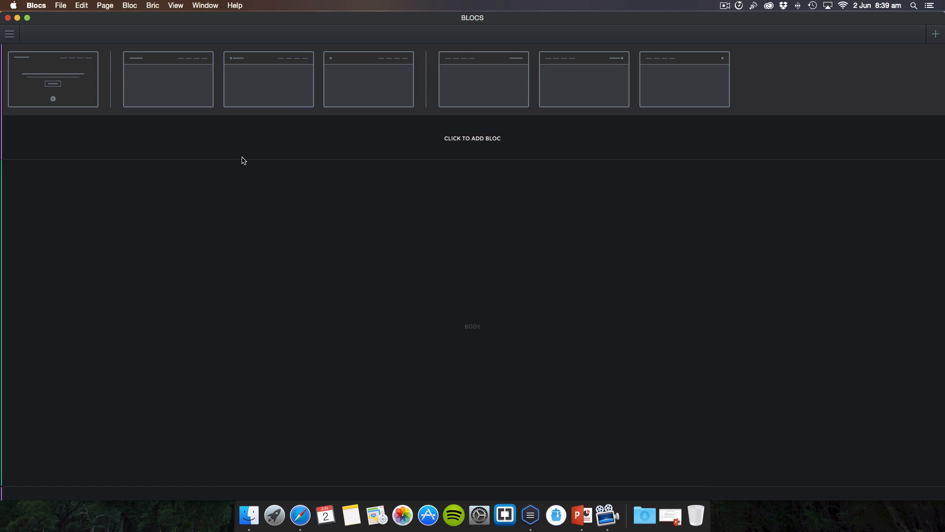
pyautogui.click(83, 120)
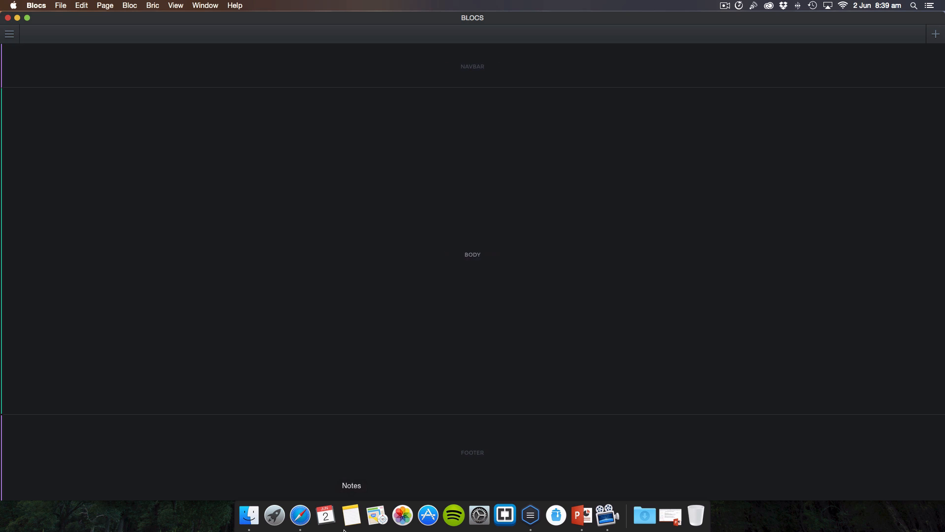
pyautogui.click(16, 34)
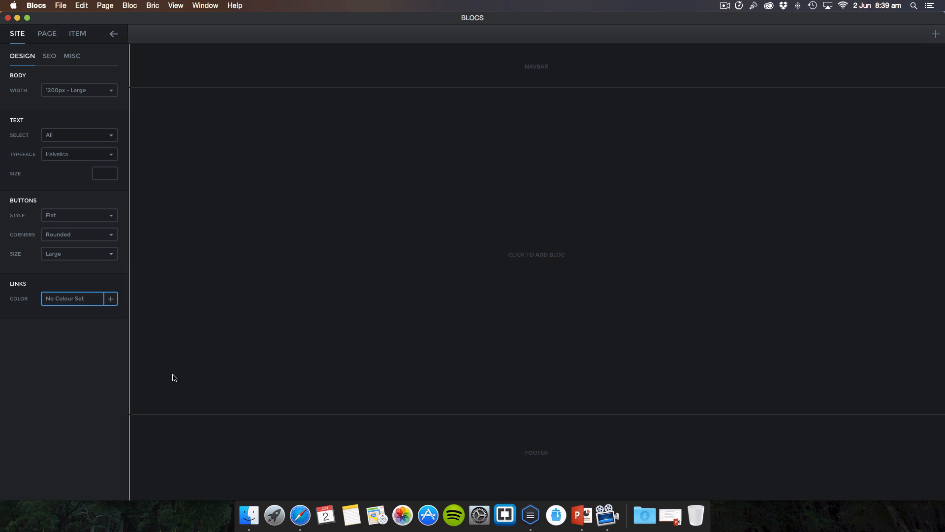
pyautogui.click(358, 205)
pyautogui.click(189, 118)
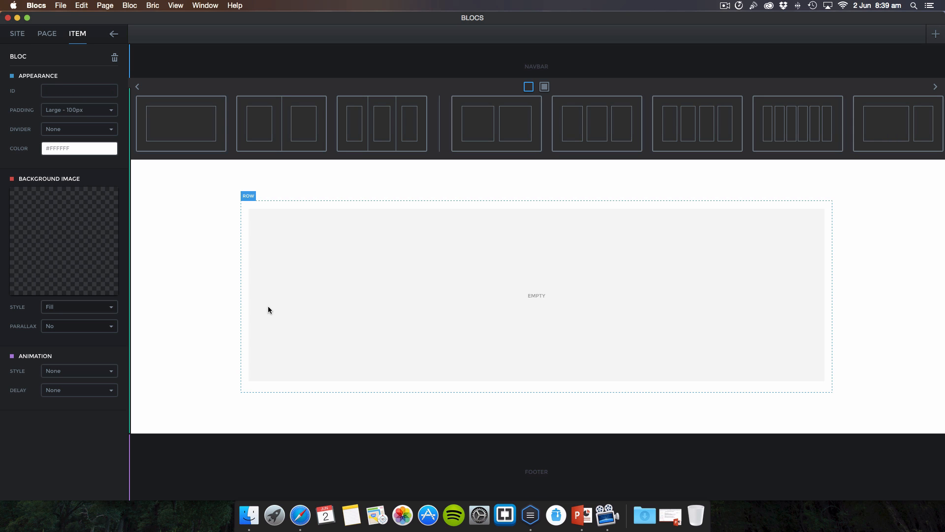
# Step: Open the colour swatches for the bloc and try out moving and resizing the Swatches palette over the canvas
pyautogui.click(75, 149)
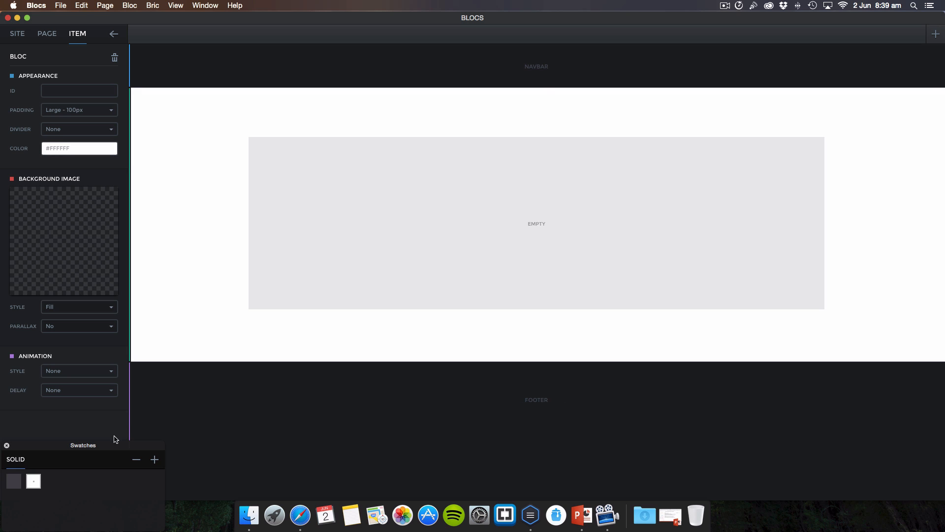
pyautogui.moveTo(115, 446); pyautogui.dragTo(401, 172)
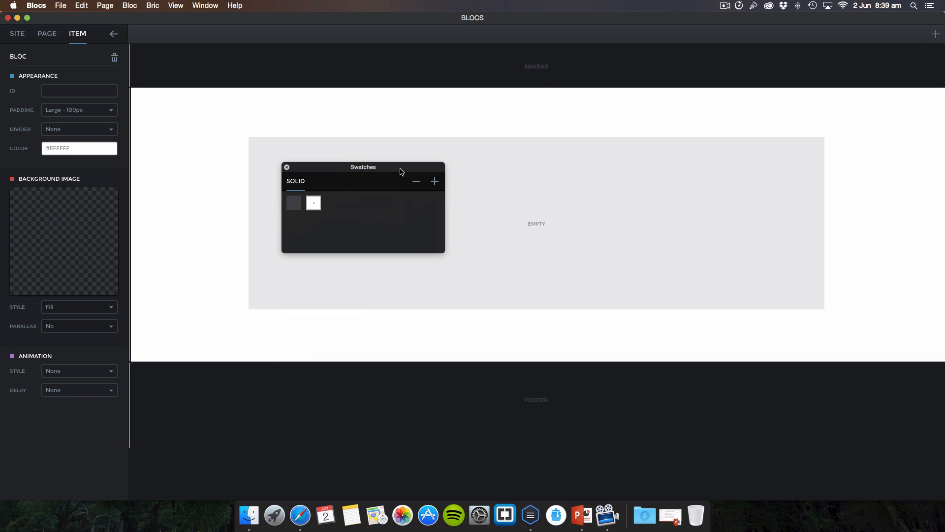
pyautogui.moveTo(446, 204); pyautogui.dragTo(388, 220)
pyautogui.moveTo(359, 254); pyautogui.dragTo(357, 413)
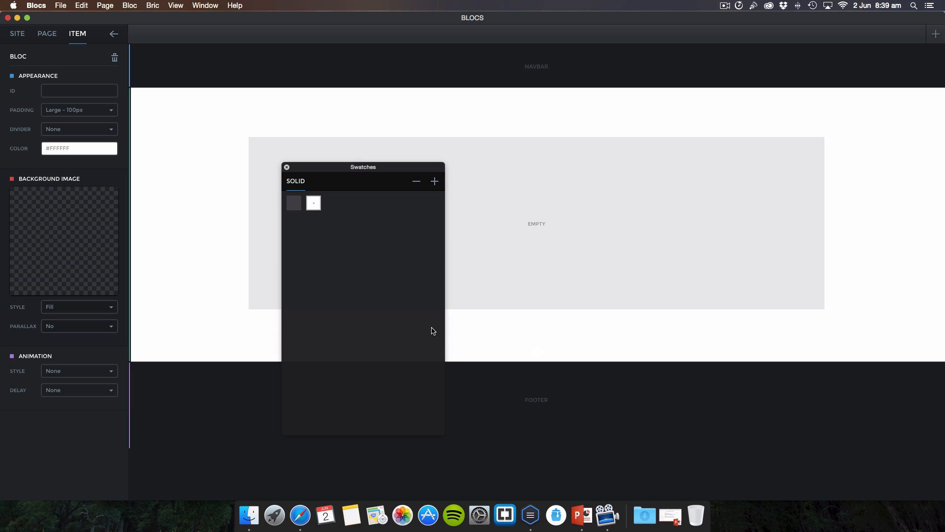
pyautogui.moveTo(449, 329); pyautogui.dragTo(740, 339)
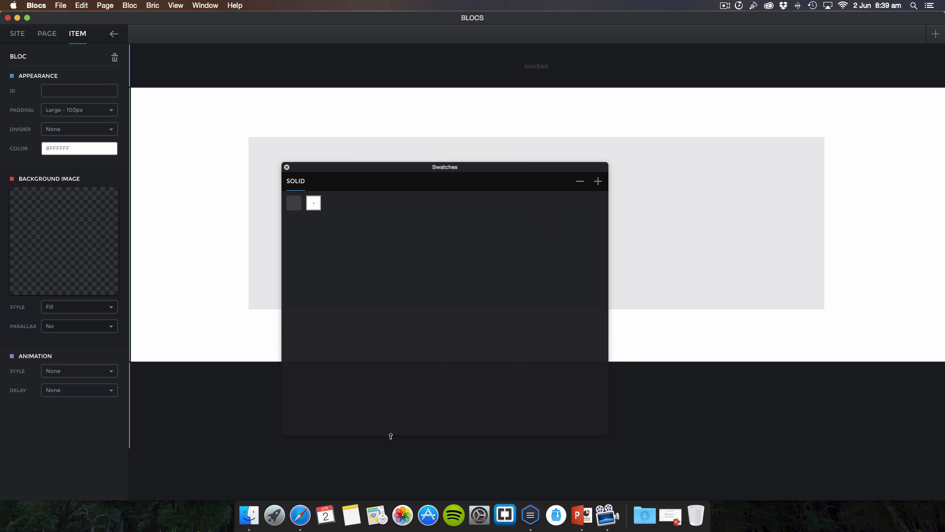
pyautogui.moveTo(387, 437); pyautogui.dragTo(387, 220)
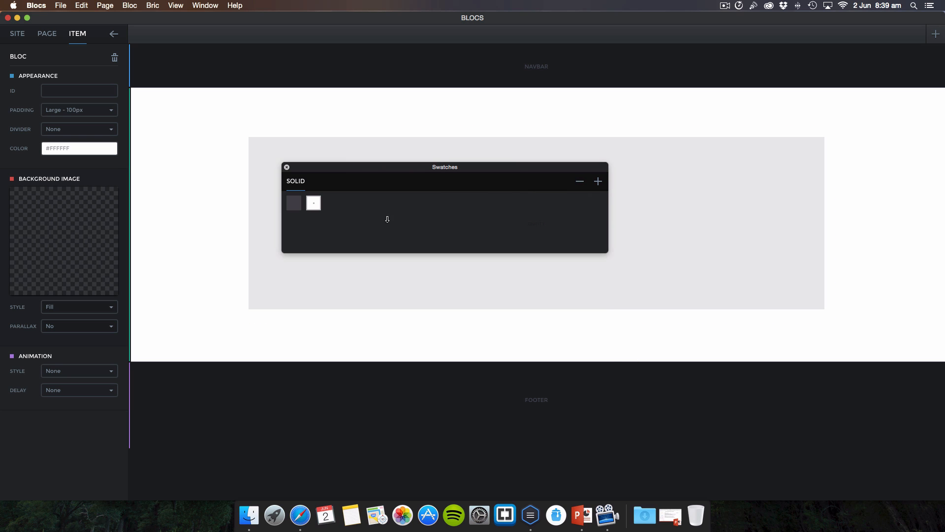
pyautogui.moveTo(609, 215); pyautogui.dragTo(445, 215)
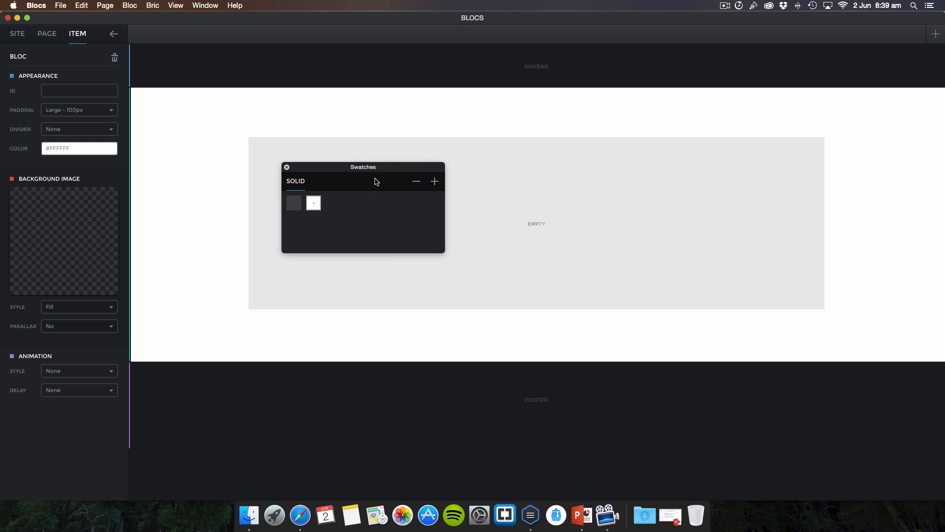
pyautogui.moveTo(379, 179); pyautogui.dragTo(449, 209)
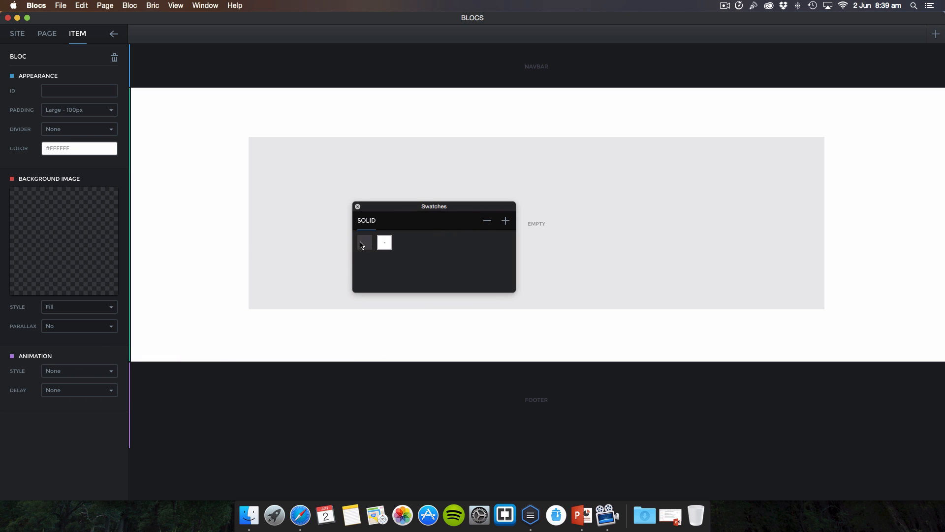
# Step: Add a new solid swatch for the bloc's colour and set it to turquoise from the Spectrum colour palette
pyautogui.click(505, 220)
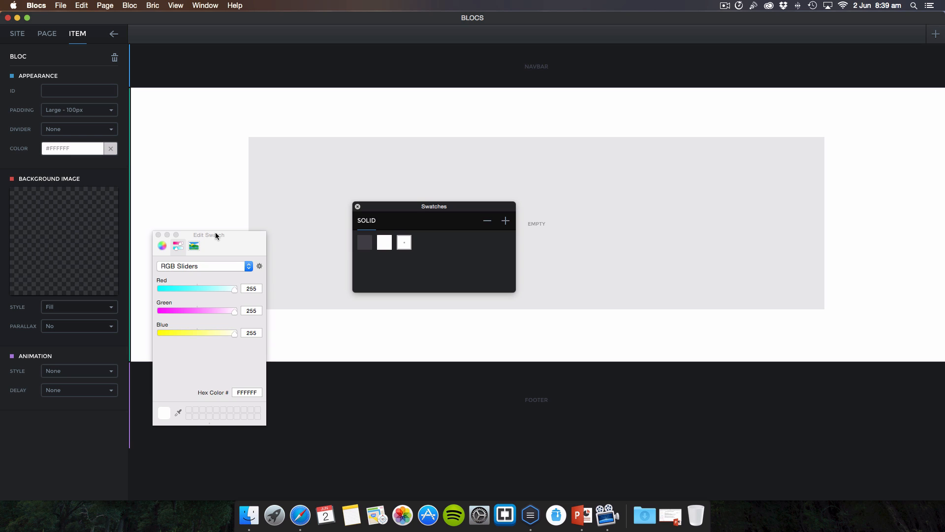
pyautogui.moveTo(213, 235); pyautogui.dragTo(245, 190)
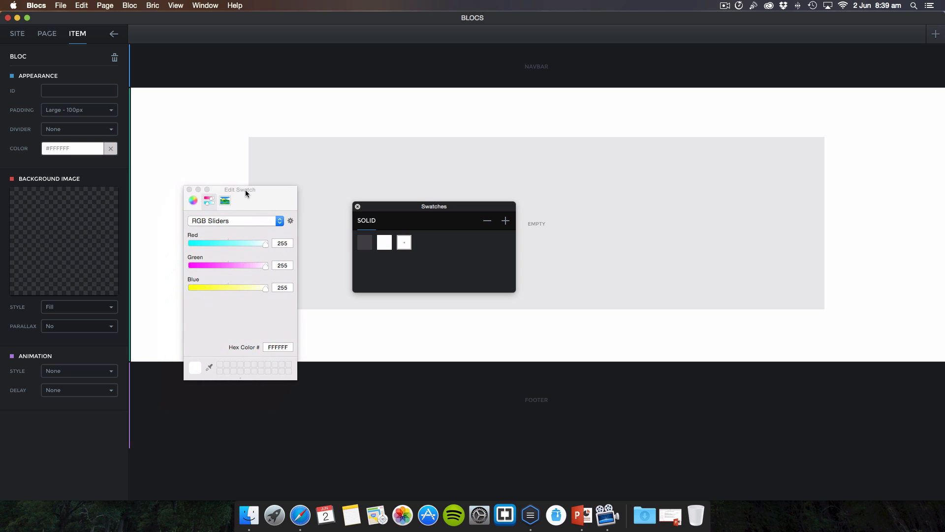
pyautogui.click(193, 200)
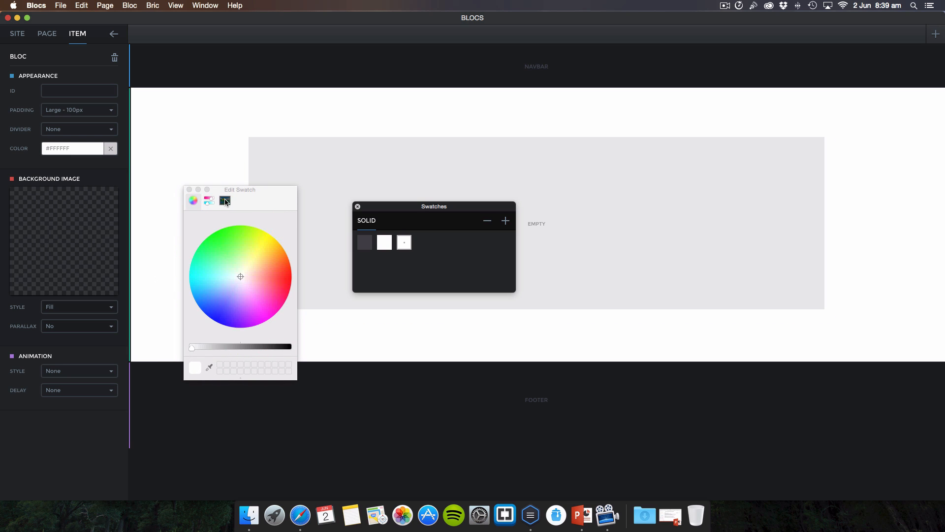
pyautogui.click(225, 200)
pyautogui.moveTo(233, 277); pyautogui.dragTo(217, 299)
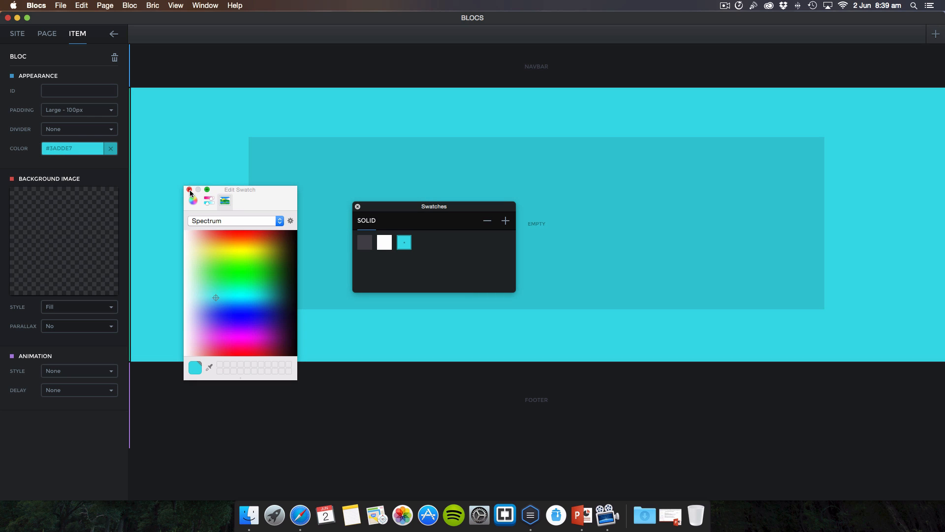
pyautogui.click(285, 220)
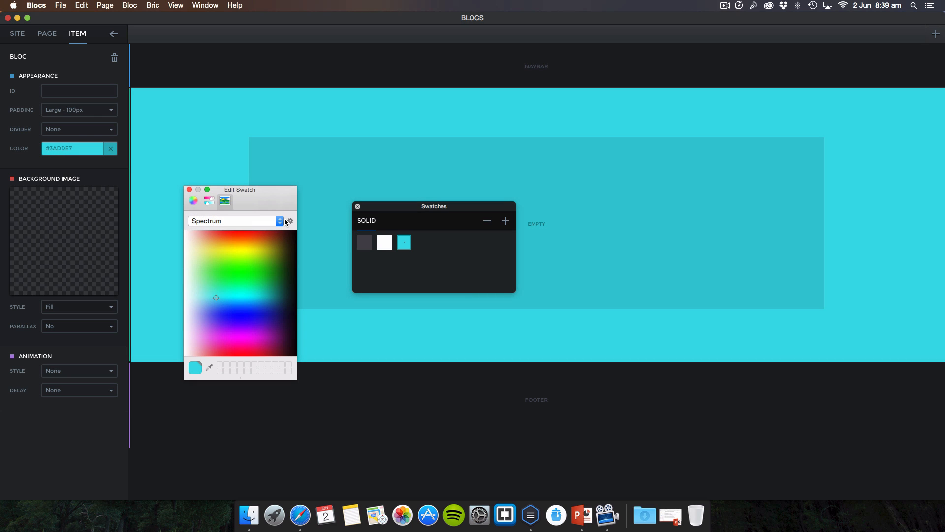
pyautogui.click(291, 221)
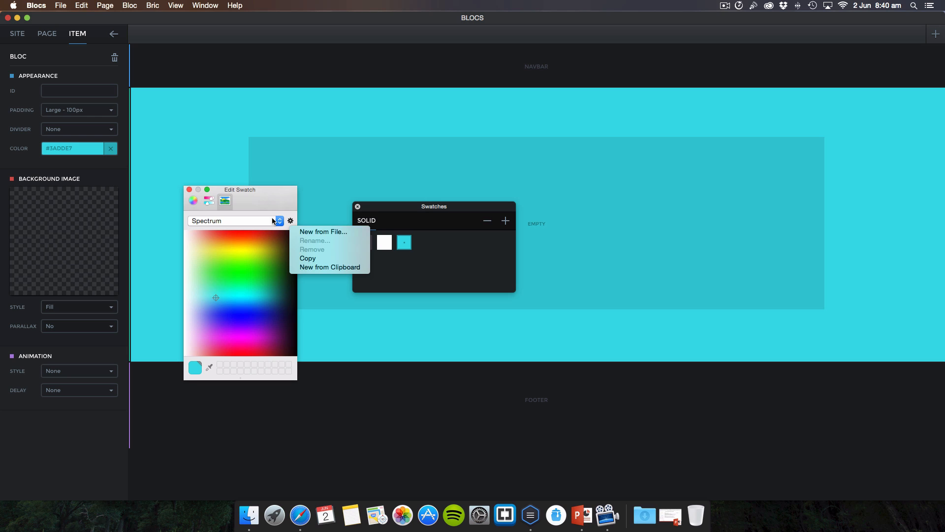
pyautogui.click(189, 190)
pyautogui.click(189, 189)
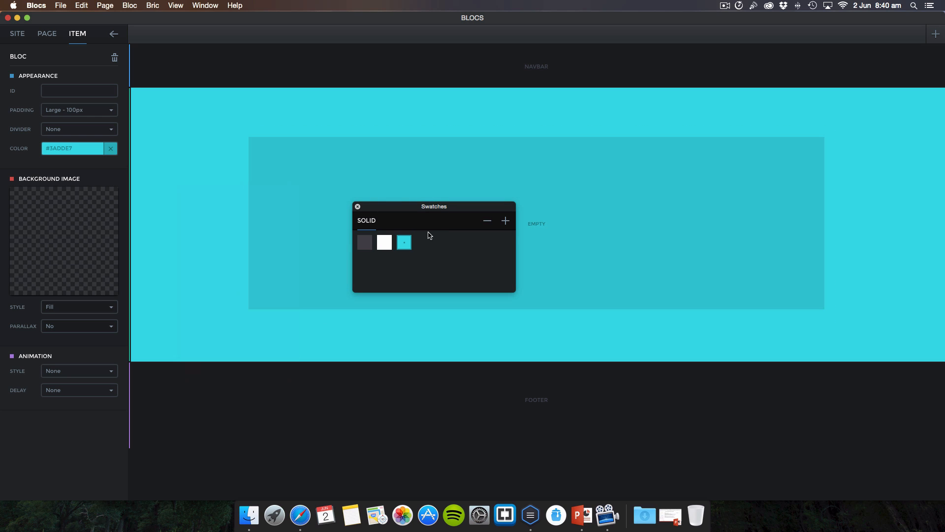
# Step: Add another solid swatch in brown #946217 as the bloc's colour and close the Swatches palette
pyautogui.click(506, 221)
pyautogui.click(506, 220)
pyautogui.click(268, 243)
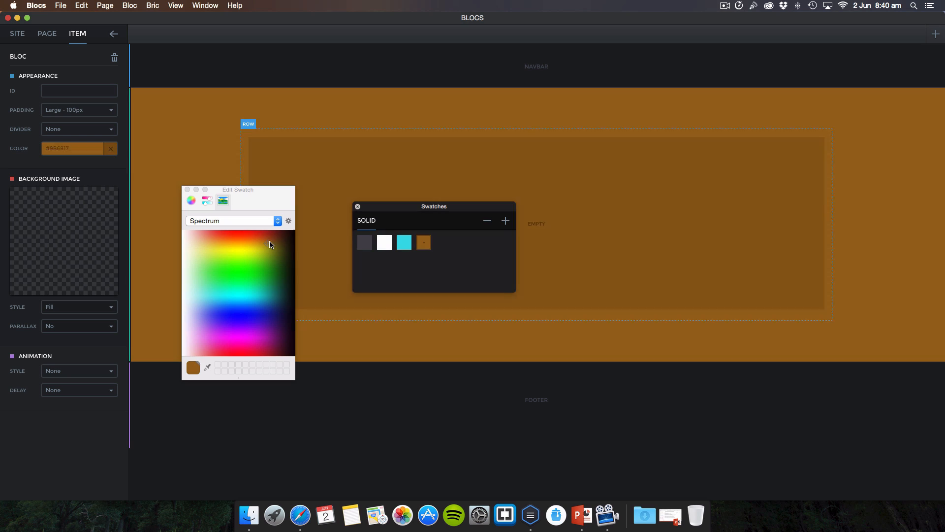
pyautogui.click(358, 207)
# Step: Reopen the bloc's colour swatches and delete the brown #946217 swatch
pyautogui.click(375, 290)
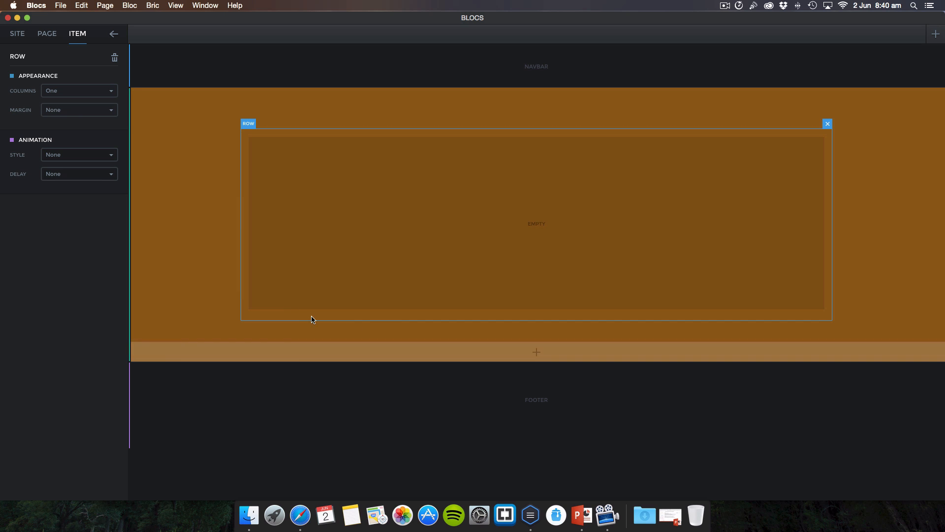
pyautogui.click(201, 159)
pyautogui.click(75, 153)
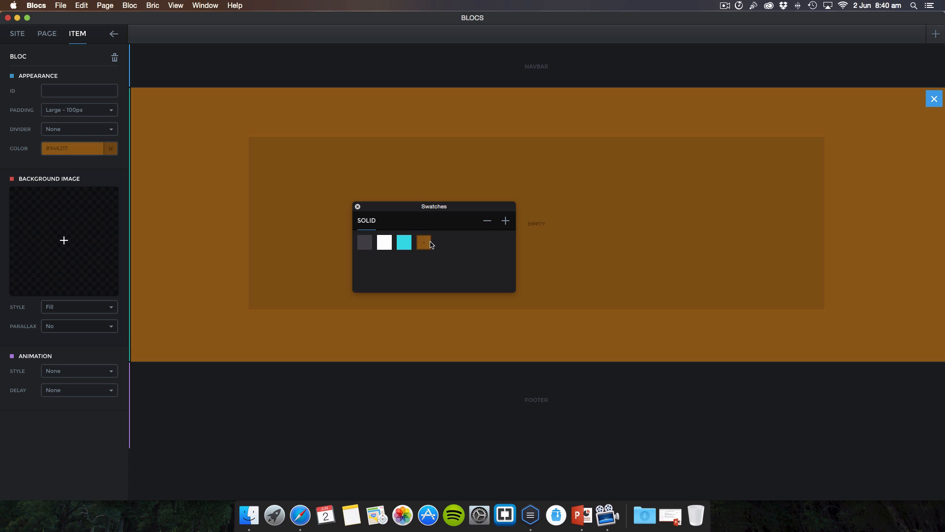
pyautogui.click(488, 223)
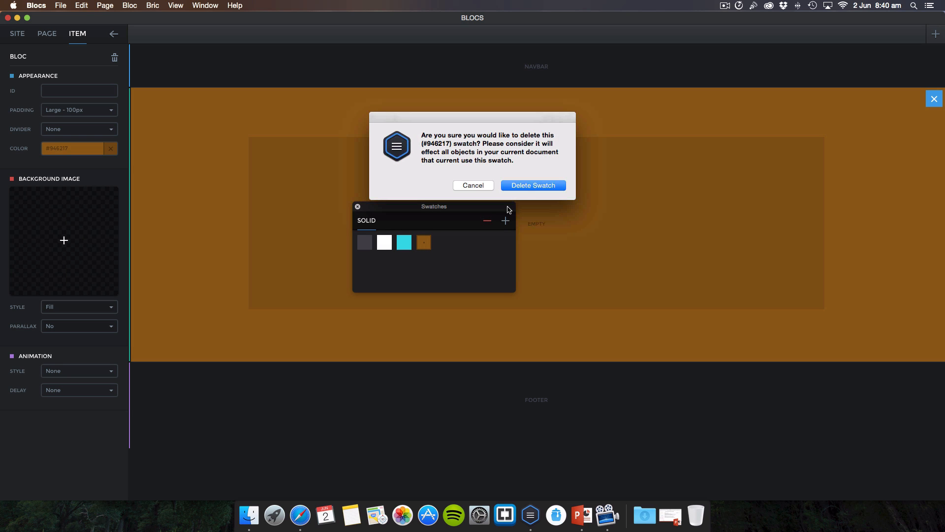
pyautogui.click(525, 187)
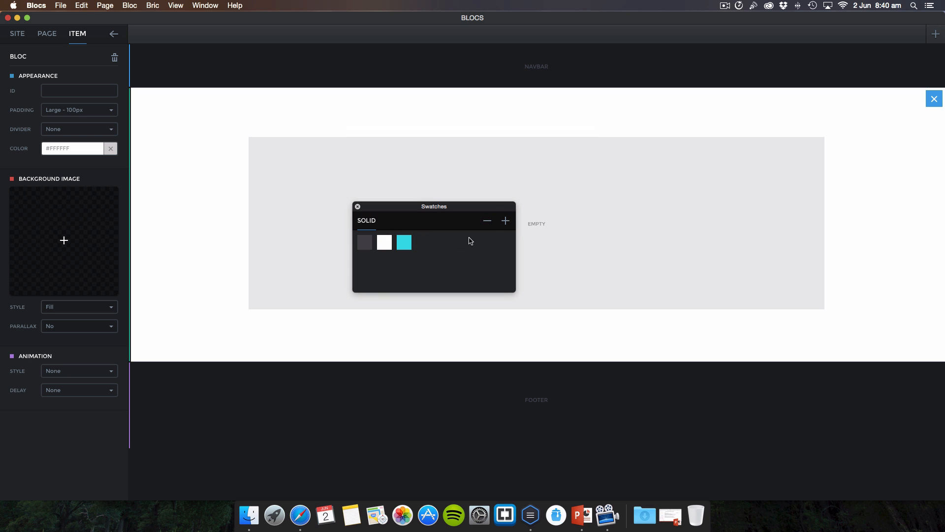
# Step: Try to delete the default white swatch from the Swatches palette
pyautogui.click(385, 243)
pyautogui.click(487, 220)
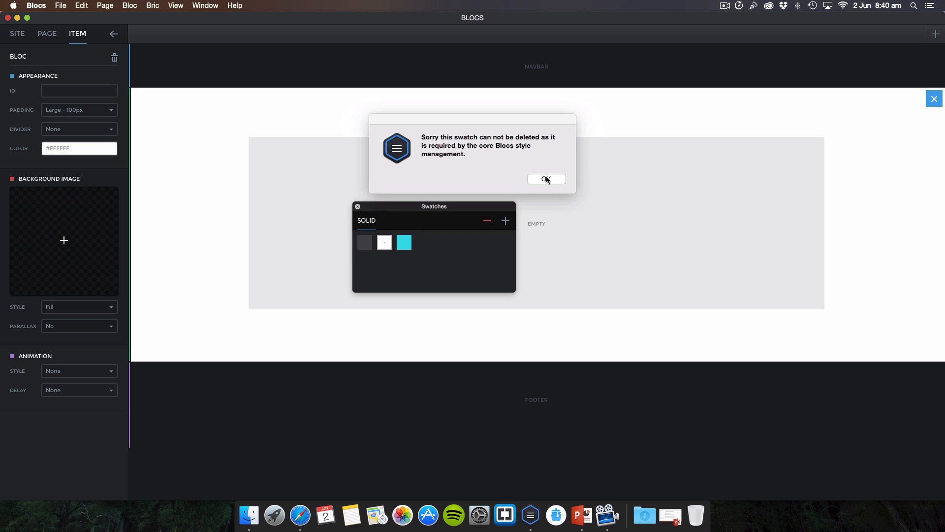
pyautogui.click(547, 180)
# Step: Delete the turquoise swatch and close the Swatches palette
pyautogui.click(400, 246)
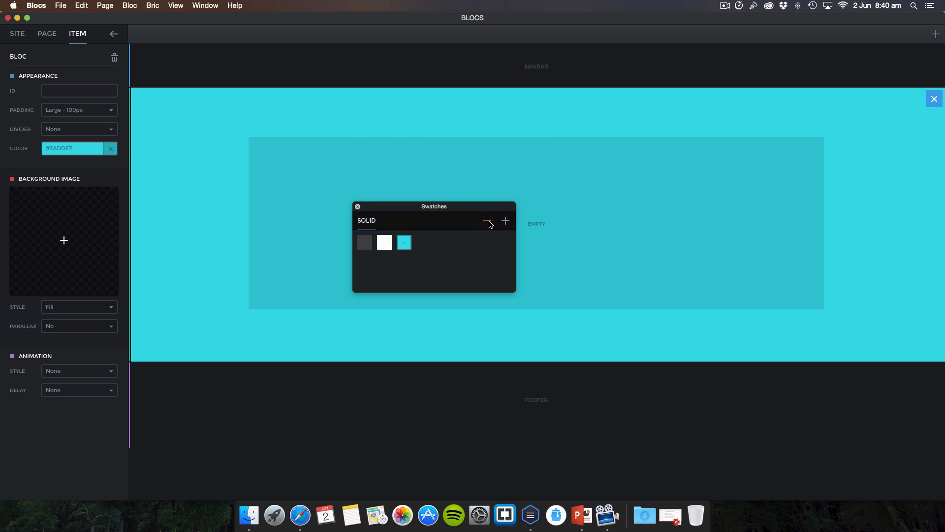
pyautogui.click(491, 224)
pyautogui.click(526, 187)
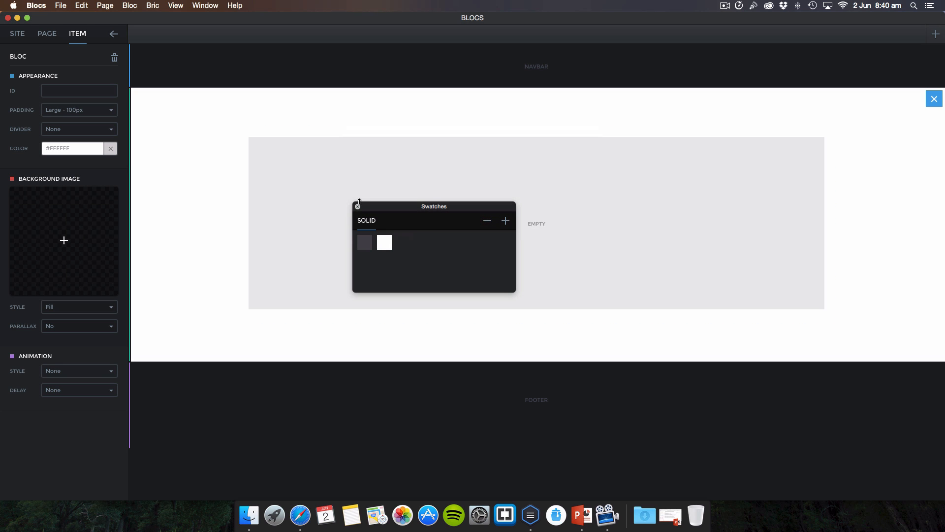
pyautogui.click(358, 205)
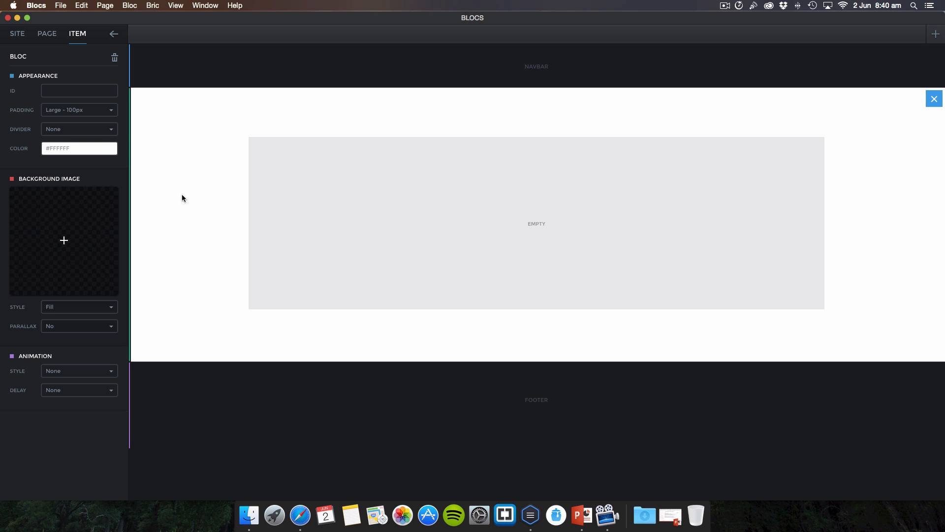
# Step: Place a button in the empty column of the bloc
pyautogui.click(51, 36)
pyautogui.click(15, 33)
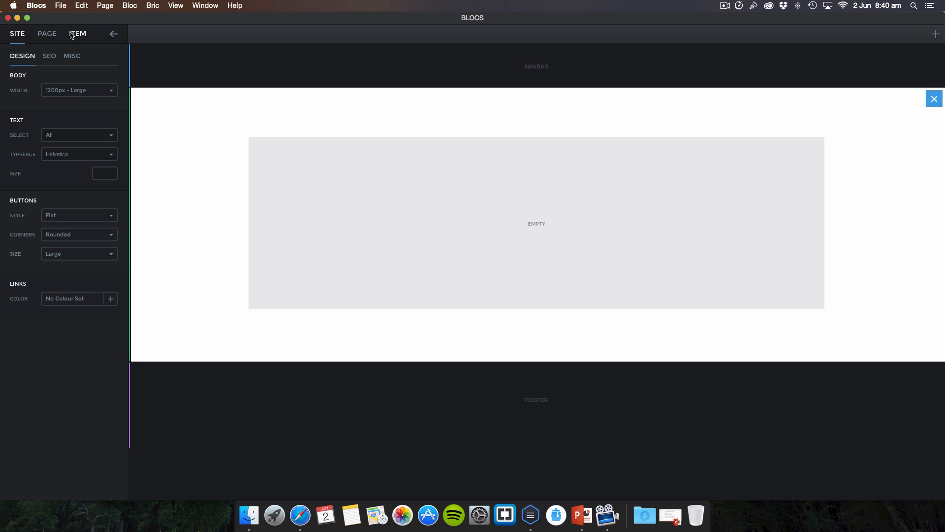
pyautogui.click(77, 34)
pyautogui.moveTo(258, 187); pyautogui.dragTo(361, 220)
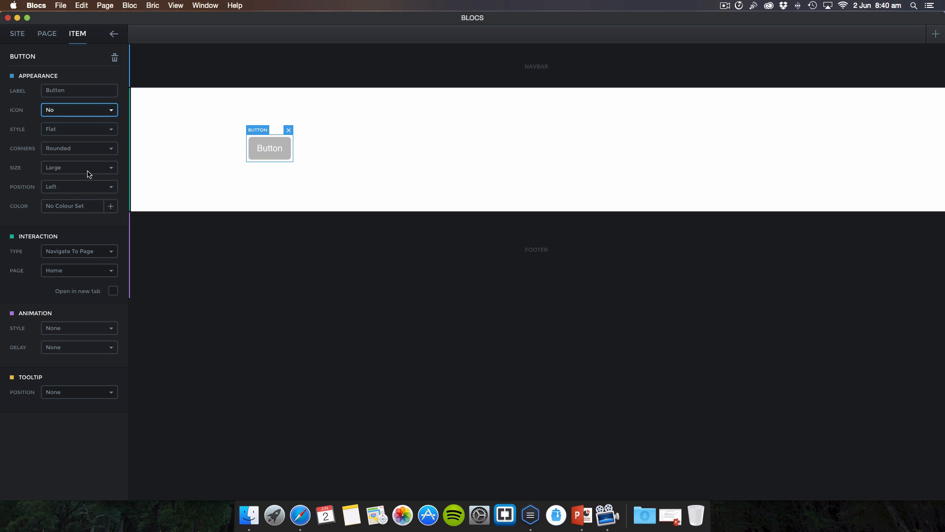
# Step: Turn on the icon for the new button
pyautogui.click(90, 111)
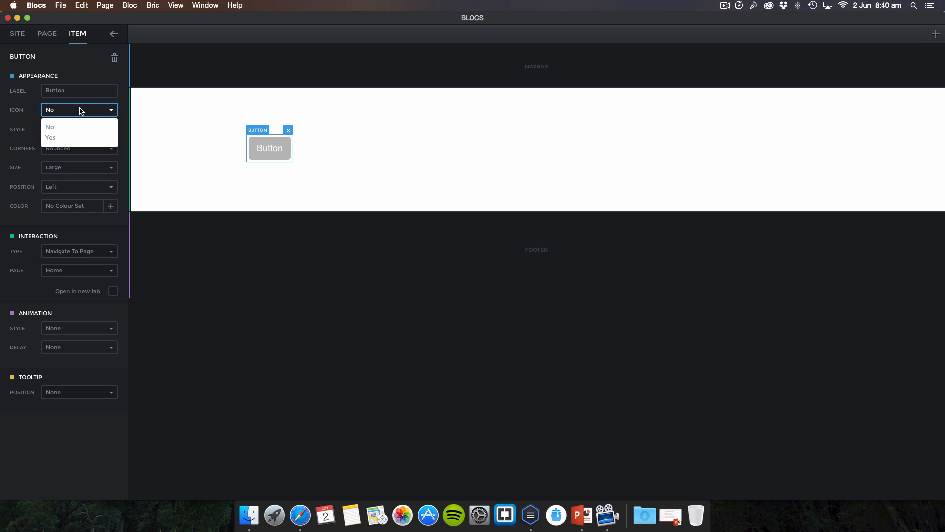
pyautogui.click(192, 147)
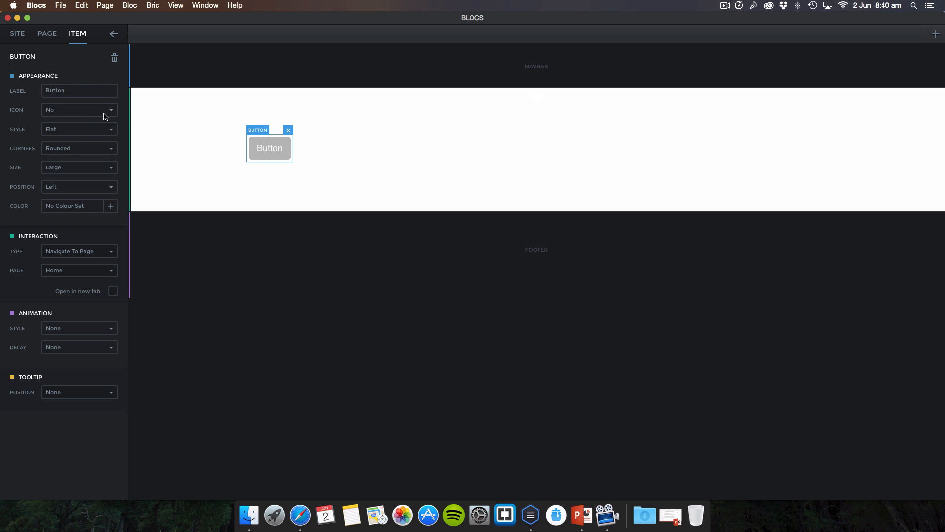
pyautogui.click(86, 106)
pyautogui.click(67, 135)
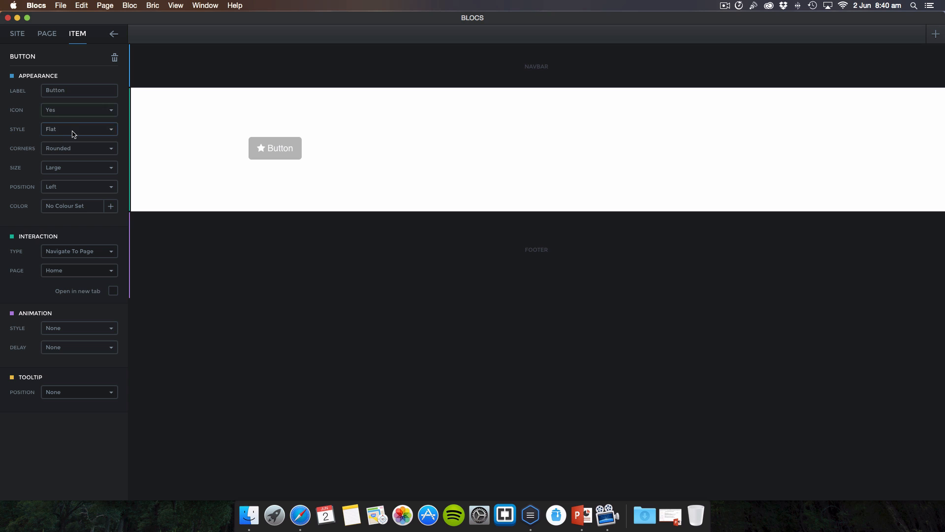
# Step: Replace the button's star icon with the half-filled circle from the Font Awesome set
pyautogui.click(260, 148)
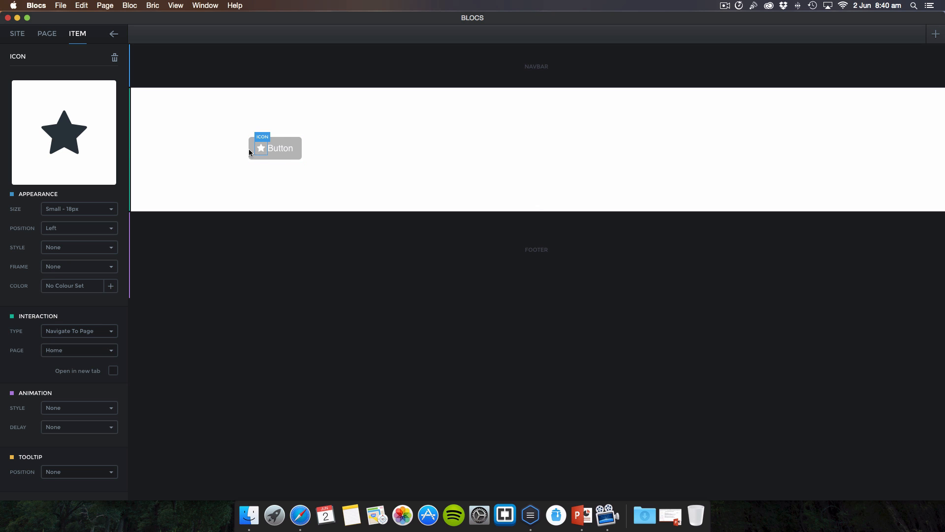
pyautogui.click(76, 137)
pyautogui.click(457, 187)
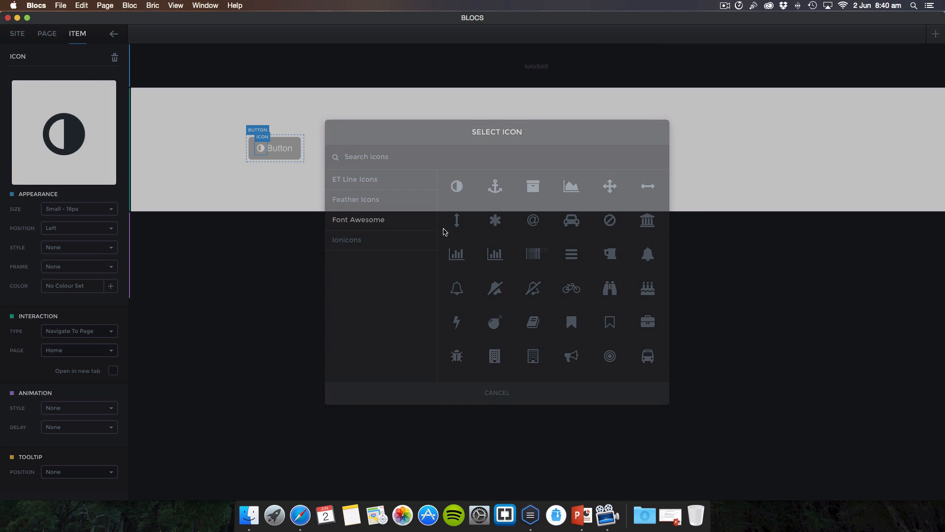
# Step: Try the button icon's size and style options, including Shadow - Small, and leave them at Small - 18px and None
pyautogui.click(73, 208)
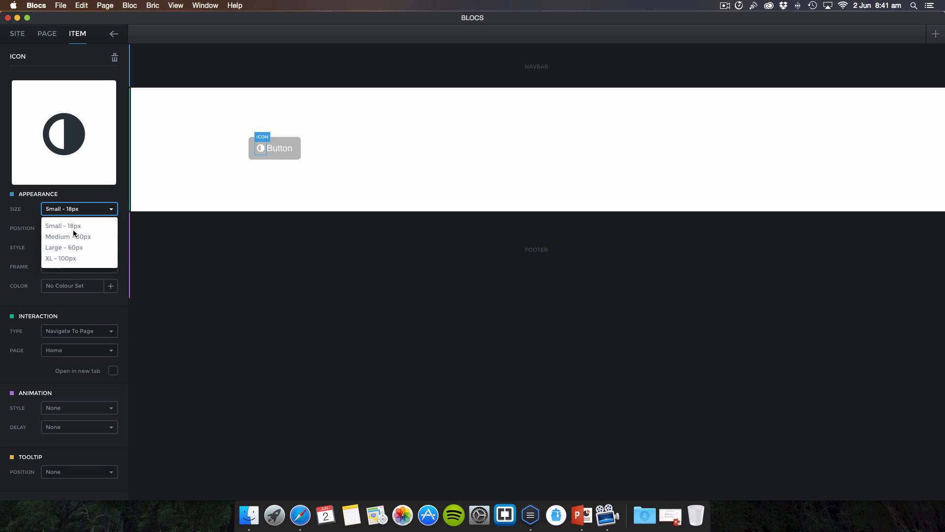
pyautogui.click(76, 226)
pyautogui.click(188, 178)
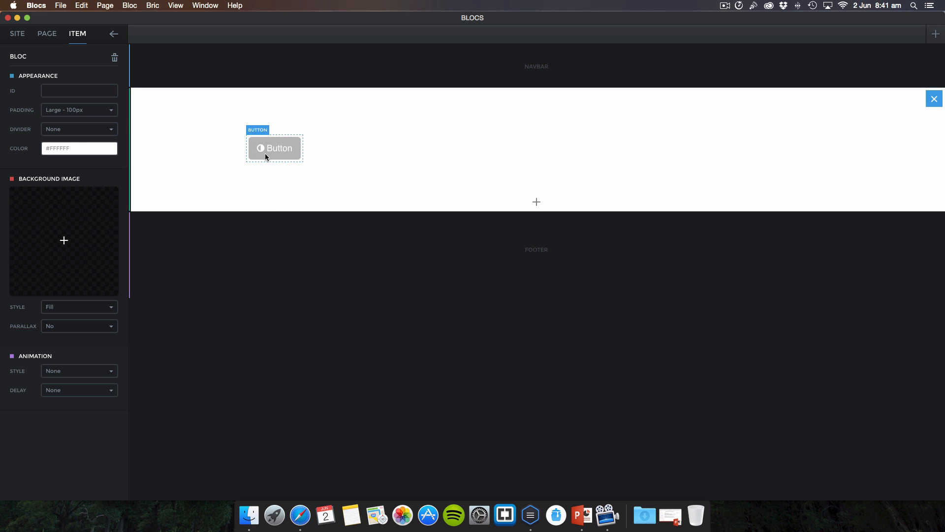
pyautogui.click(261, 150)
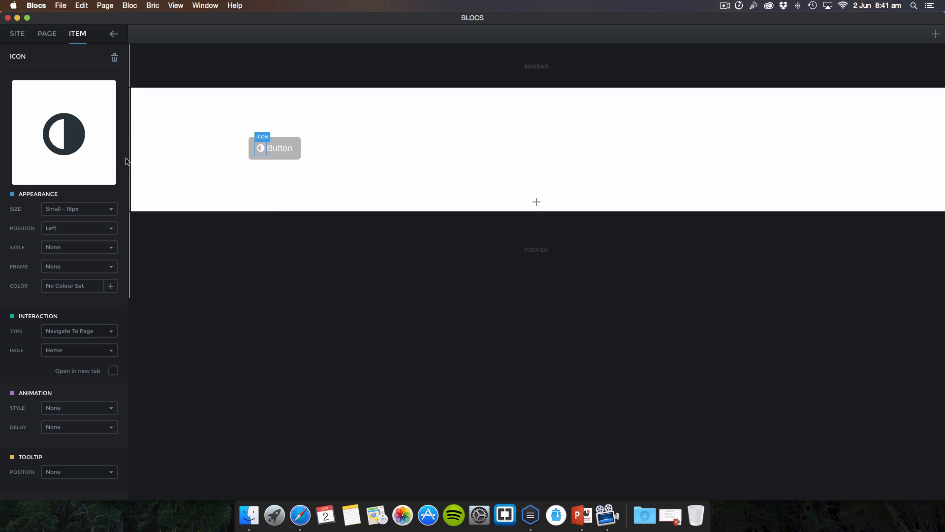
pyautogui.click(90, 248)
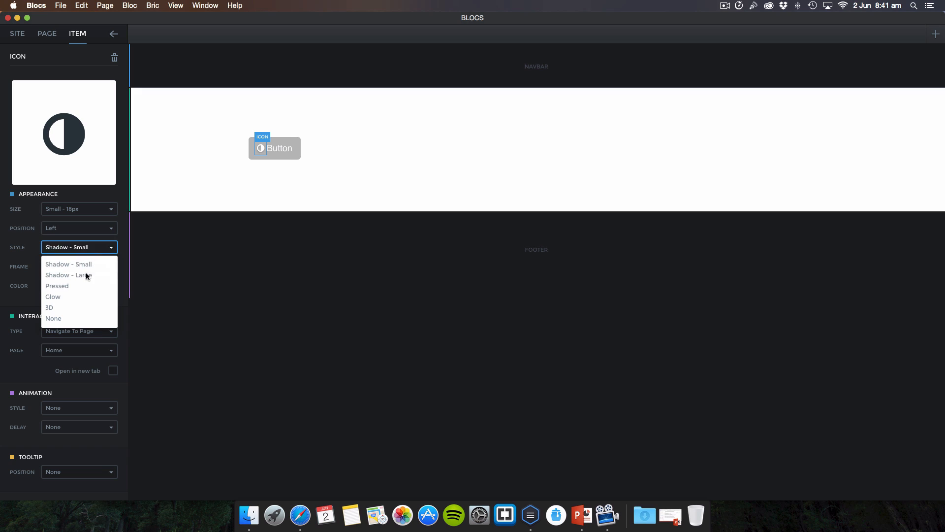
pyautogui.click(68, 319)
# Step: Try the Center position for the button's icon, return it to Left and reselect the icon
pyautogui.click(79, 228)
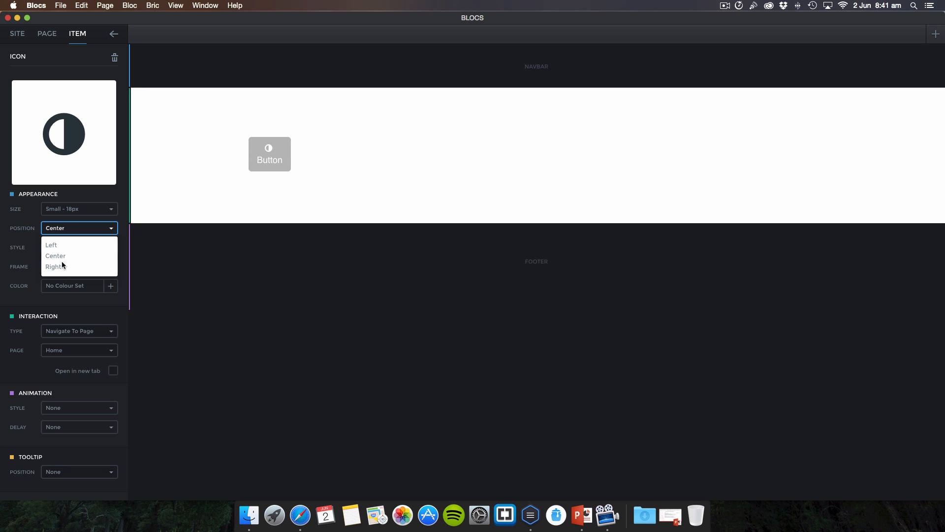
pyautogui.click(66, 241)
pyautogui.click(232, 175)
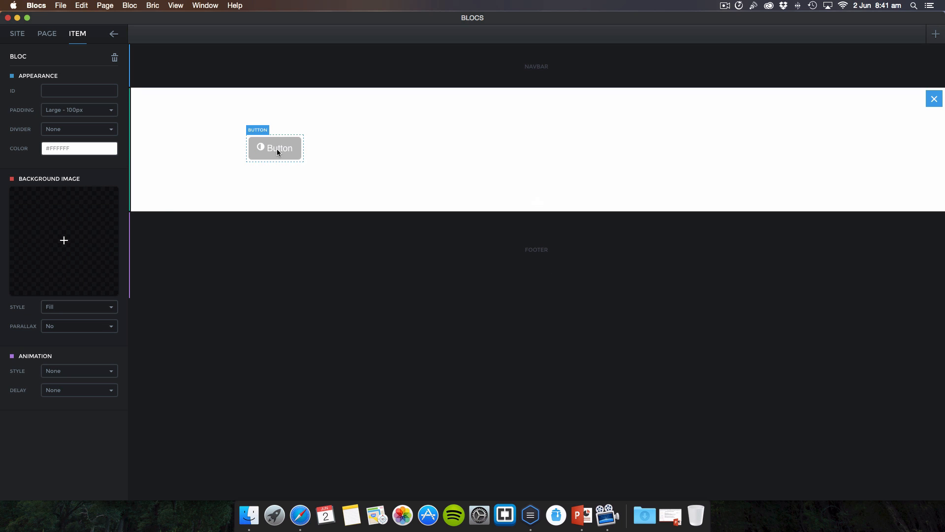
pyautogui.click(276, 149)
pyautogui.click(261, 147)
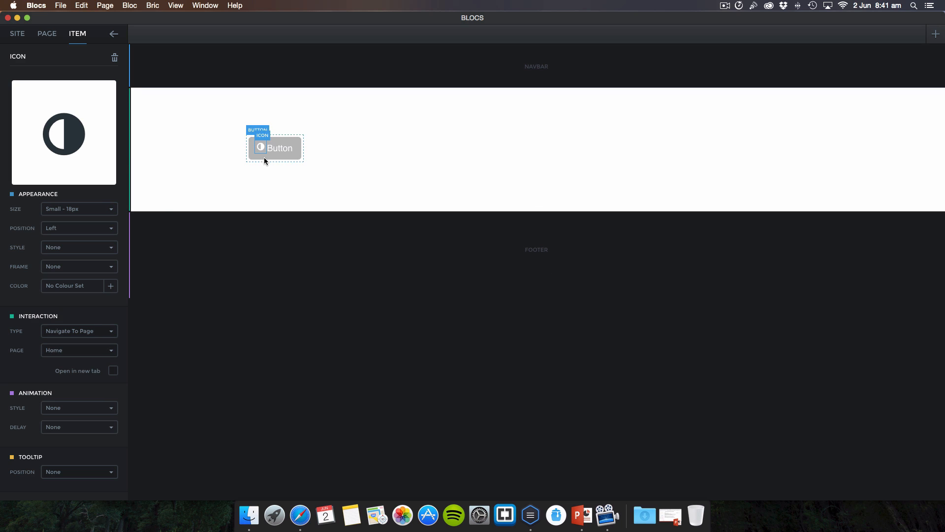
# Step: Keep the icon size at Small - 18px and preview frames such as Semi Rounded A, leaving the frame at None
pyautogui.click(91, 211)
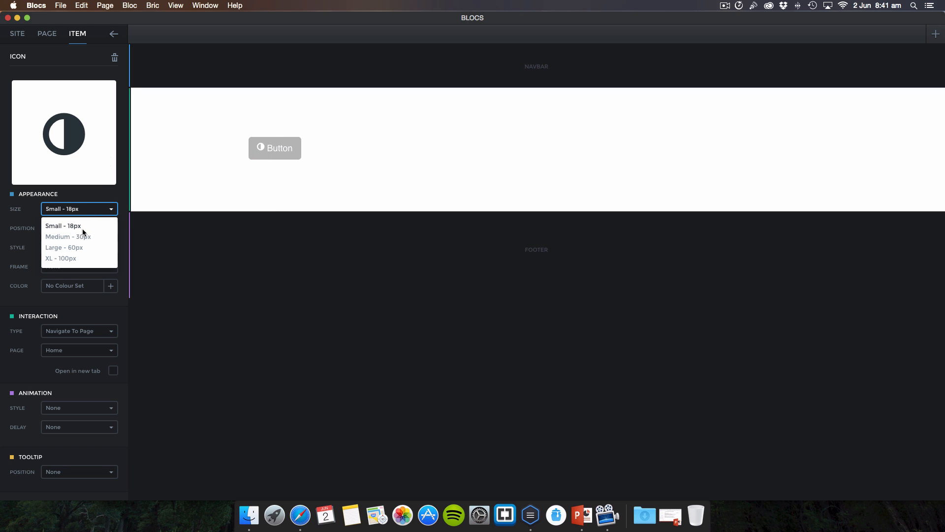
pyautogui.click(82, 228)
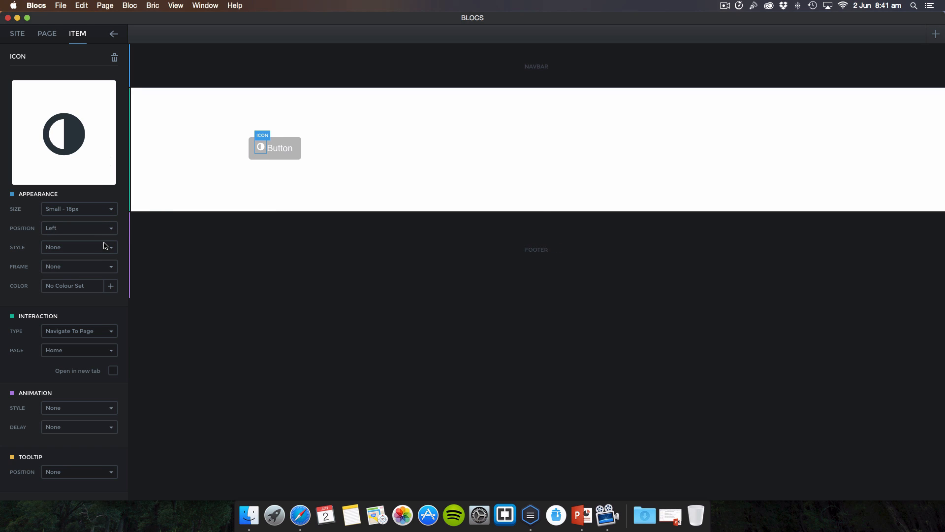
pyautogui.click(92, 266)
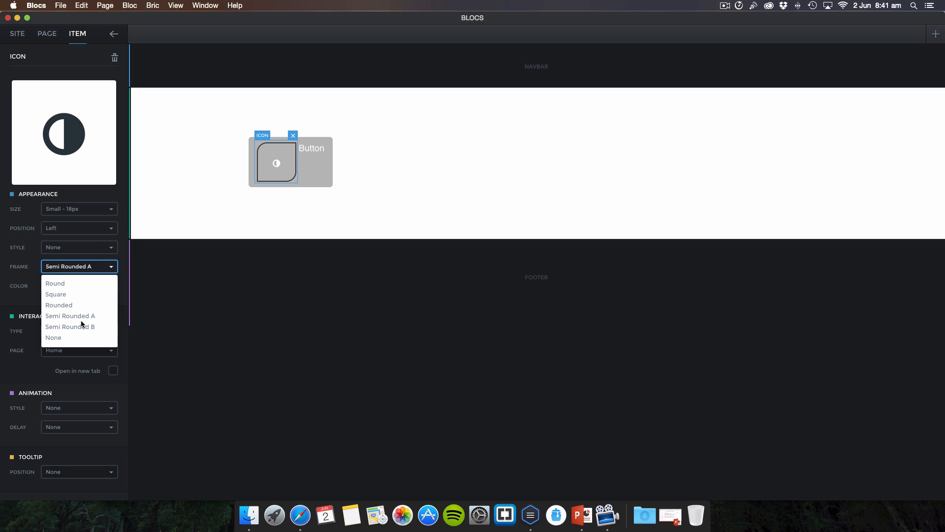
pyautogui.click(74, 338)
# Step: Colour the icon with a new yellow swatch (#FCE904), delete that swatch and close the Swatches palette
pyautogui.click(77, 287)
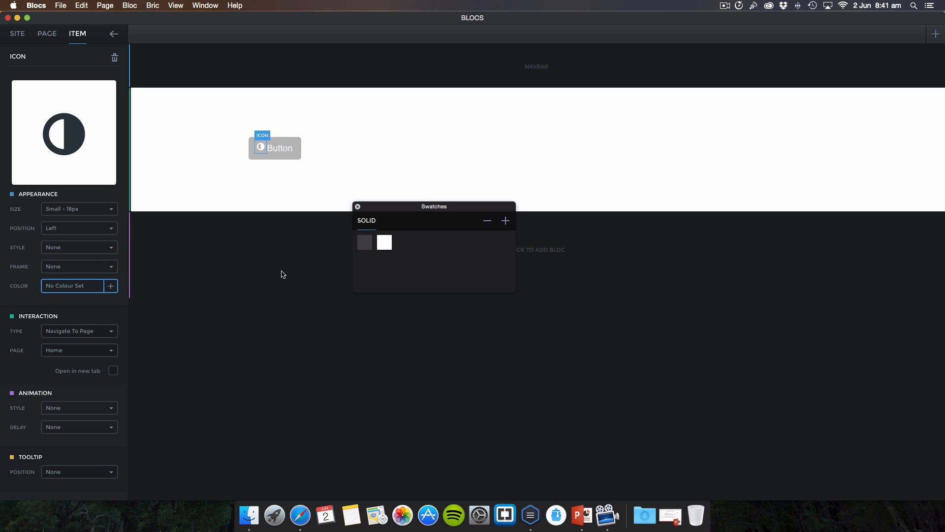
pyautogui.click(506, 221)
pyautogui.click(215, 296)
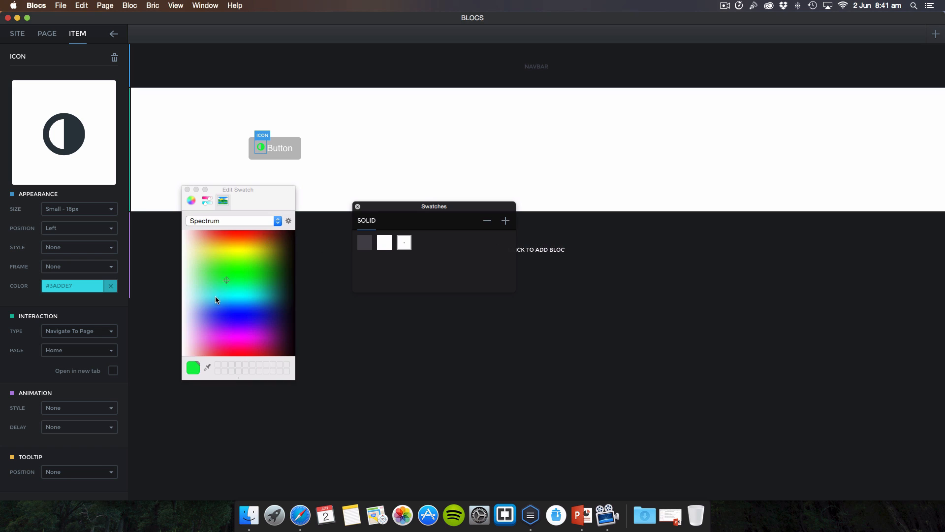
pyautogui.click(243, 249)
pyautogui.click(187, 189)
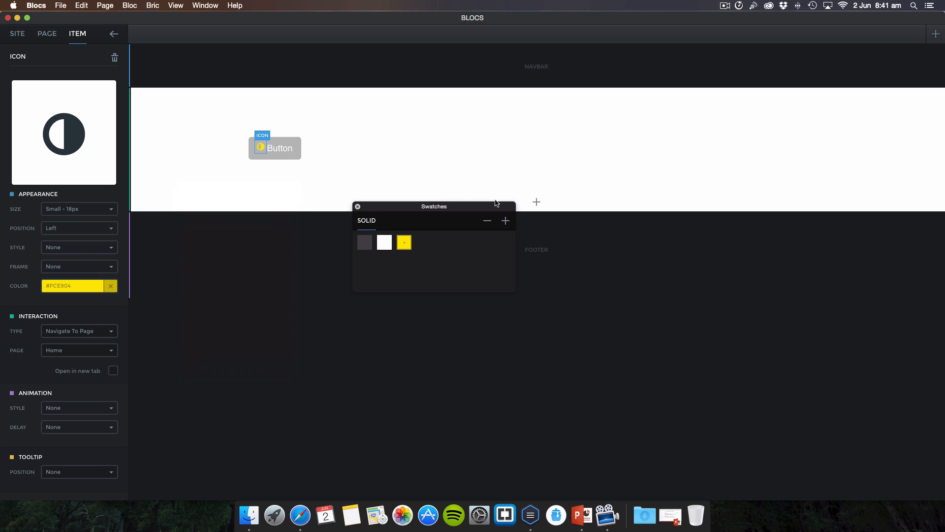
pyautogui.click(488, 221)
pyautogui.click(559, 185)
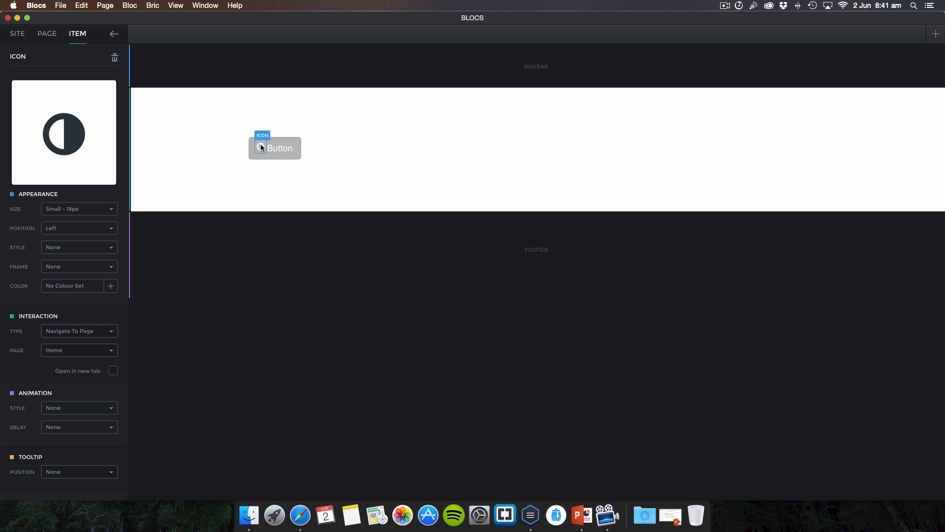
# Step: Delete the icon from the button and set the button's interaction type to Open DropDown
pyautogui.click(115, 58)
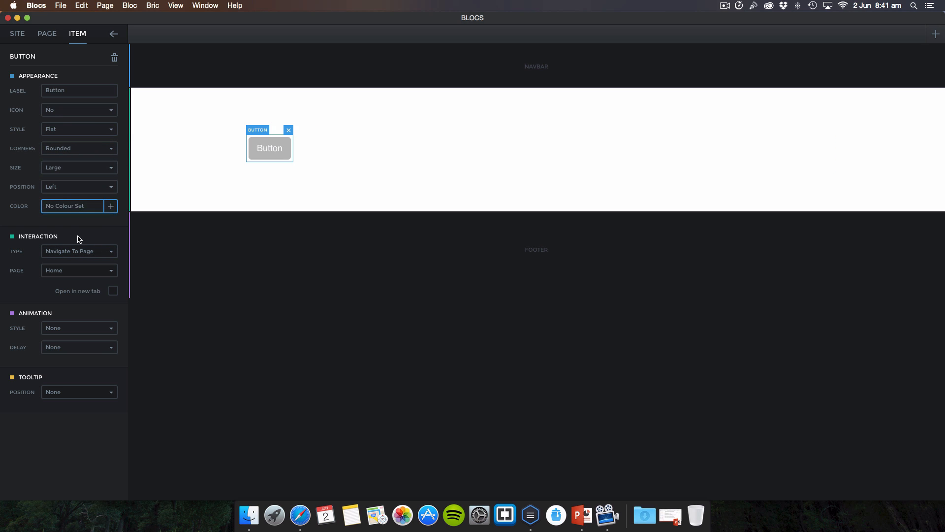
pyautogui.click(94, 253)
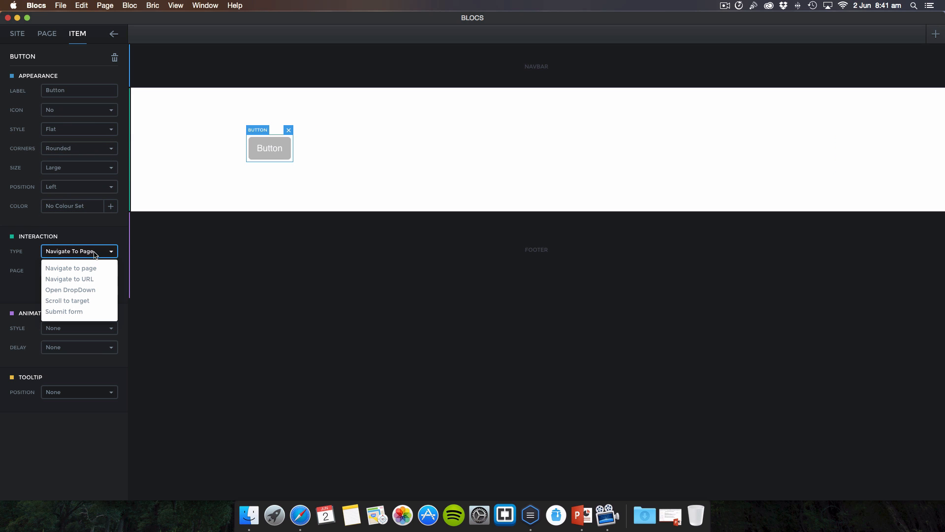
pyautogui.click(90, 290)
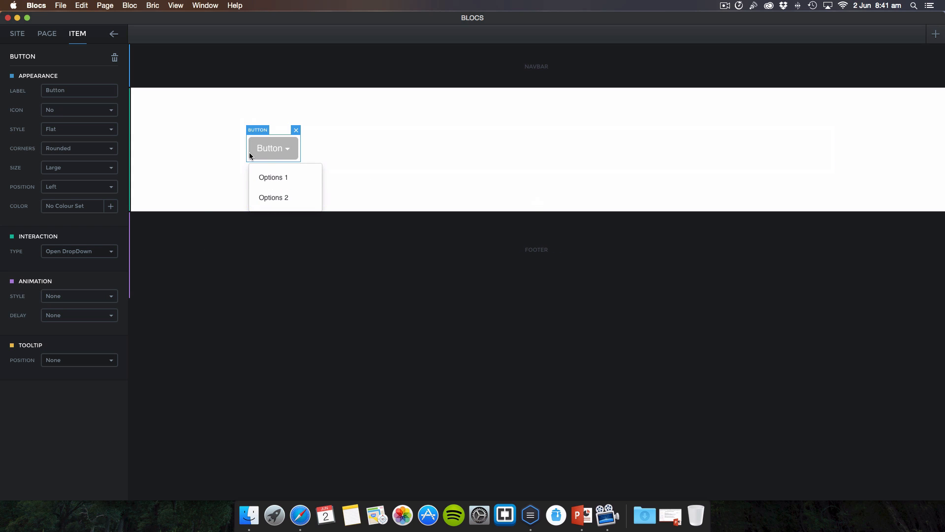
# Step: Select the list inside the button's dropdown and set its number of items to 4
pyautogui.click(286, 197)
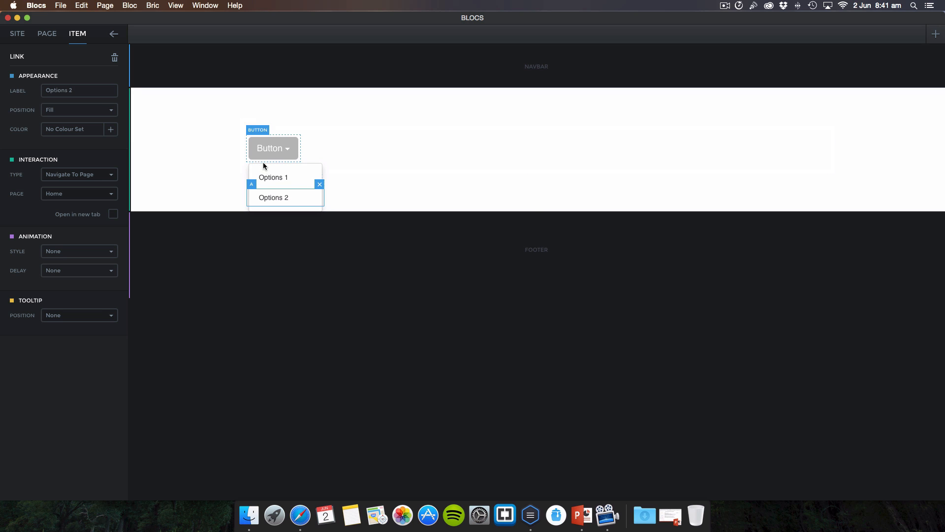
pyautogui.click(264, 166)
pyautogui.click(283, 177)
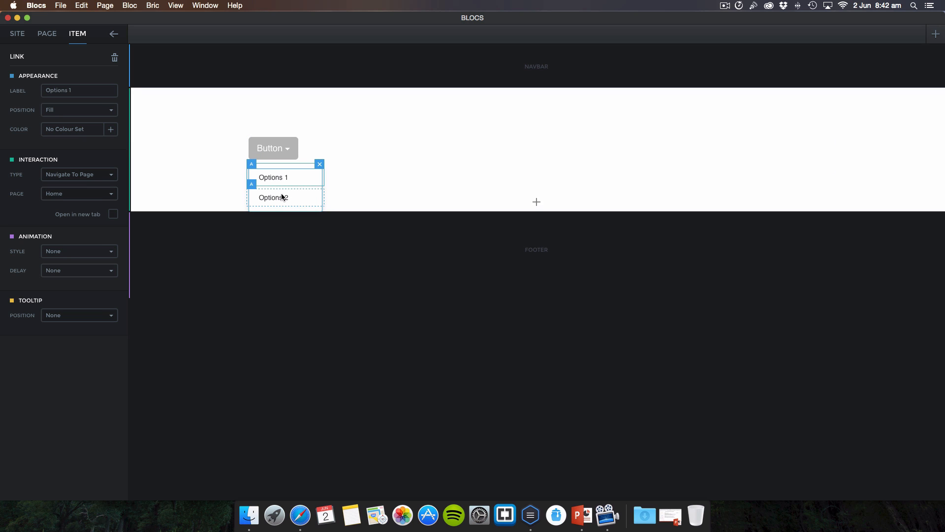
pyautogui.click(284, 196)
pyautogui.click(284, 189)
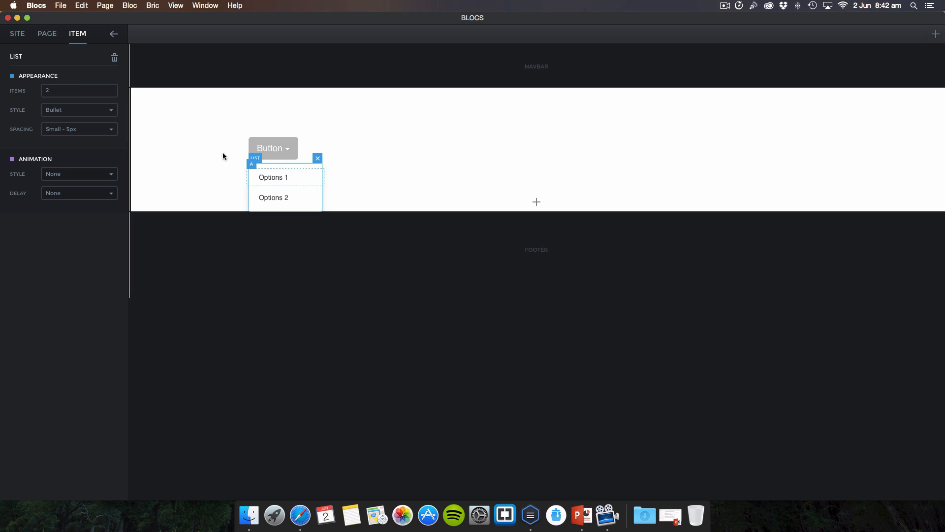
pyautogui.click(66, 90)
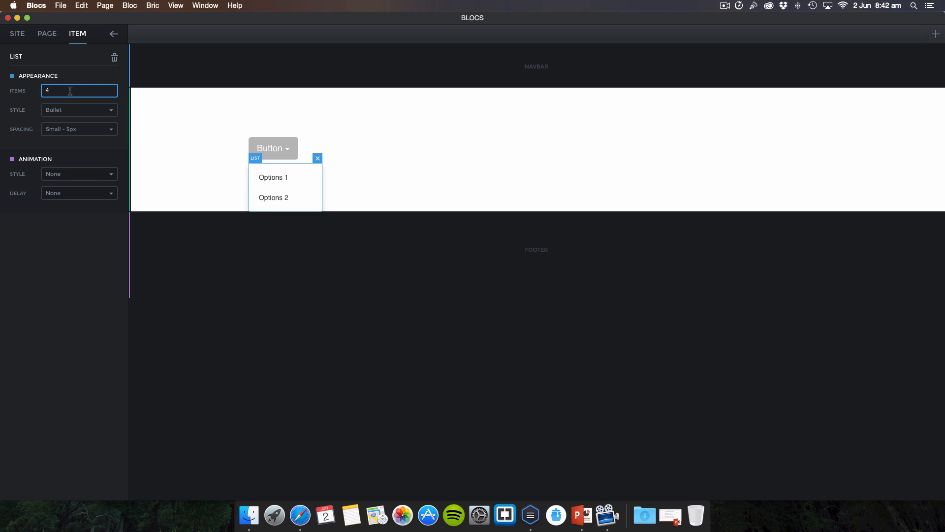
pyautogui.press('XF86AudioRaiseVolume')
pyautogui.press('Return')
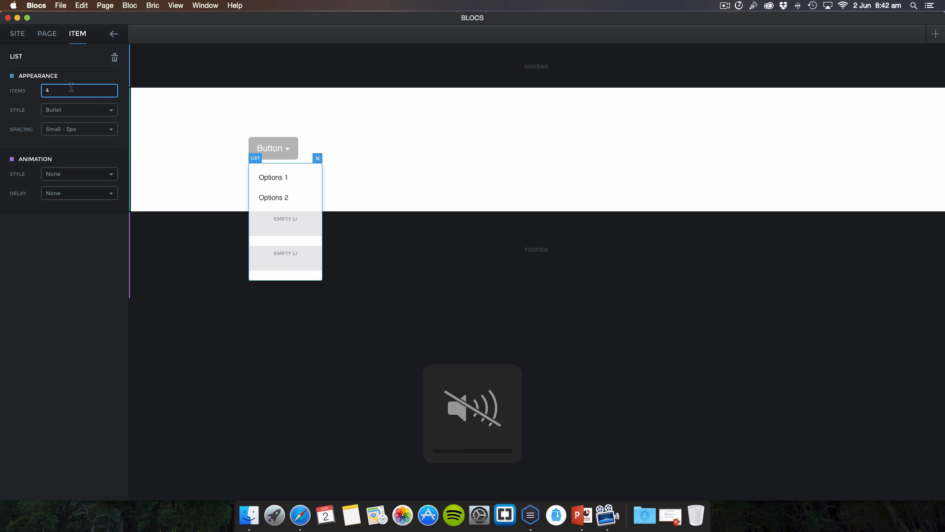
# Step: Try the None style and XL - 40px spacing on the list, restoring Bullet and Small - 5px
pyautogui.click(73, 109)
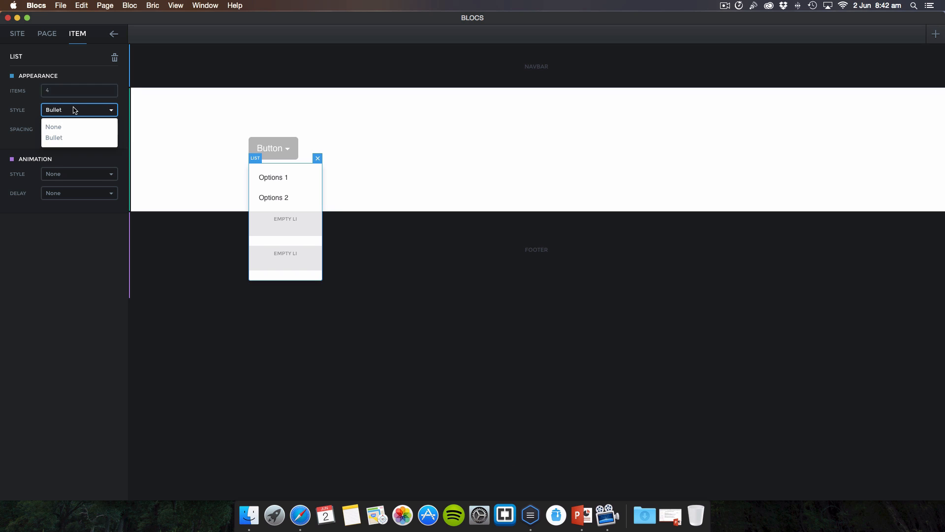
pyautogui.click(65, 127)
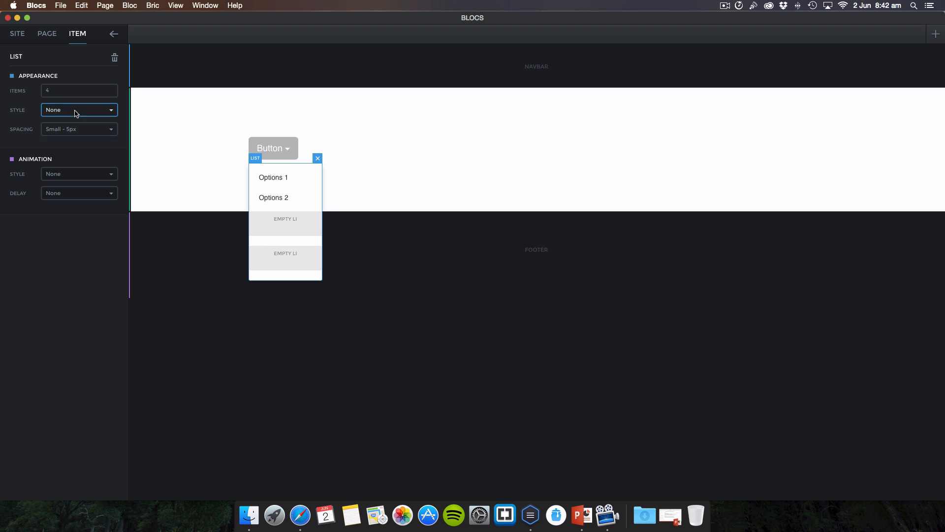
pyautogui.click(74, 111)
pyautogui.click(63, 140)
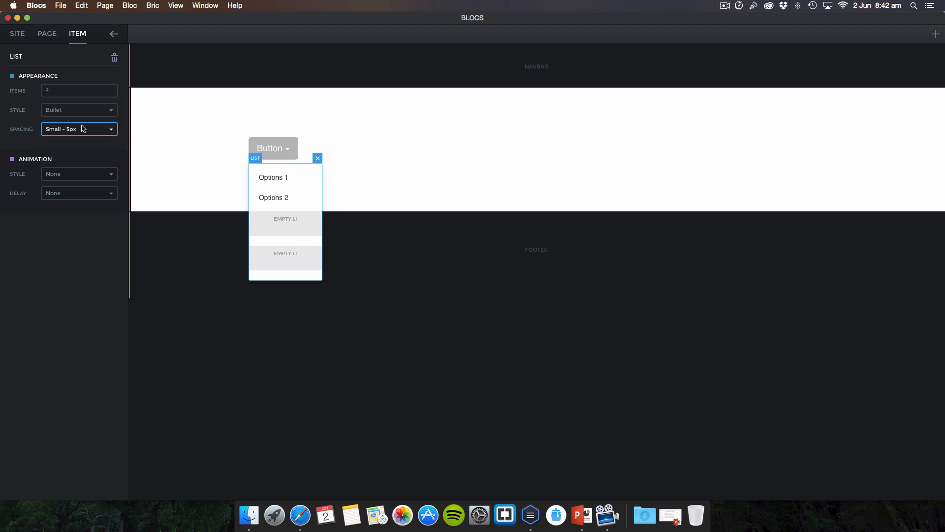
pyautogui.click(74, 129)
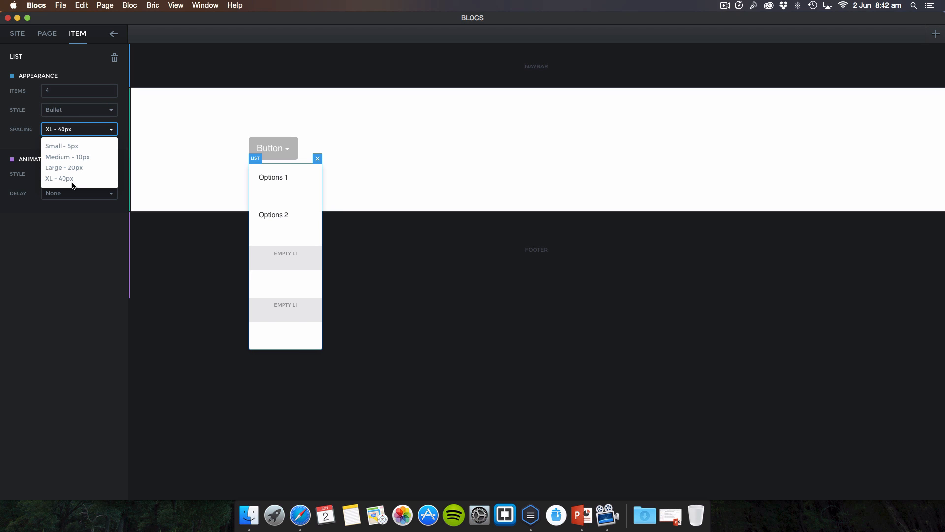
pyautogui.click(78, 146)
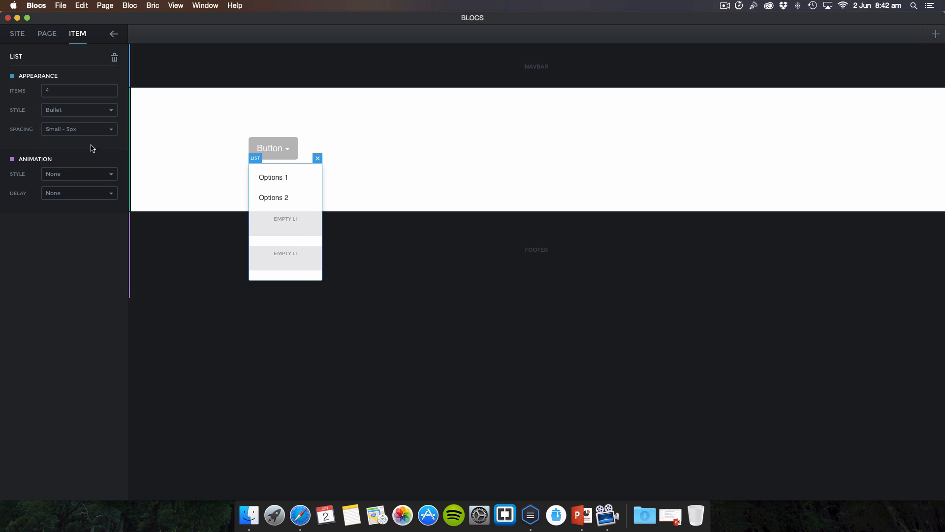
# Step: Change the label of the first dropdown link, Options 1, to Name
pyautogui.click(296, 178)
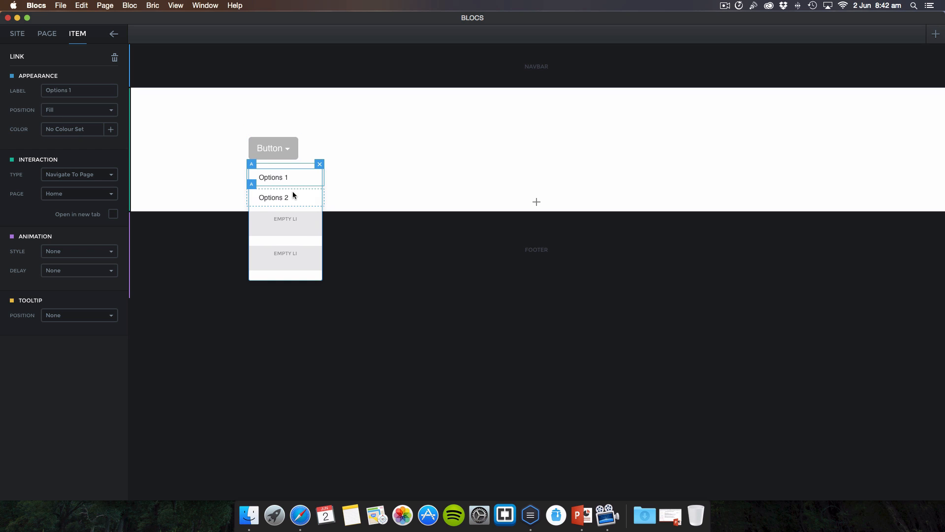
pyautogui.click(296, 187)
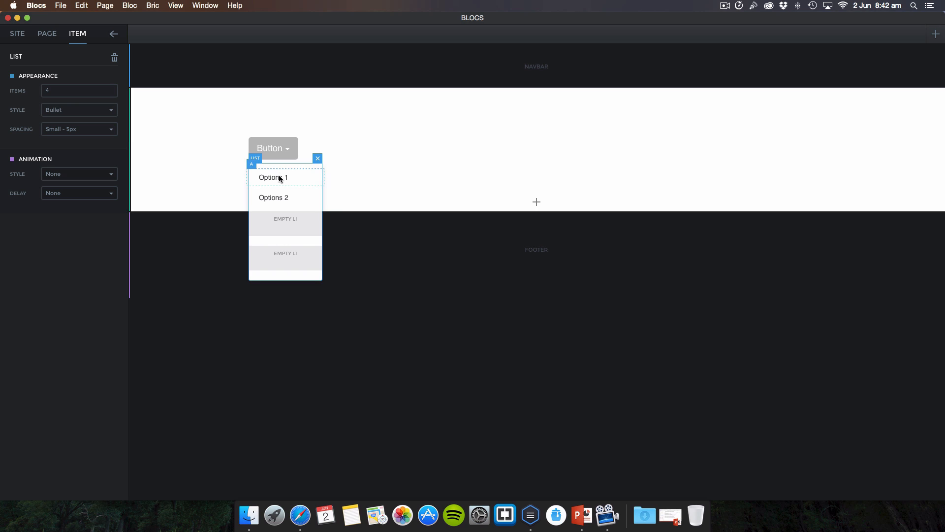
pyautogui.click(279, 179)
pyautogui.click(80, 91)
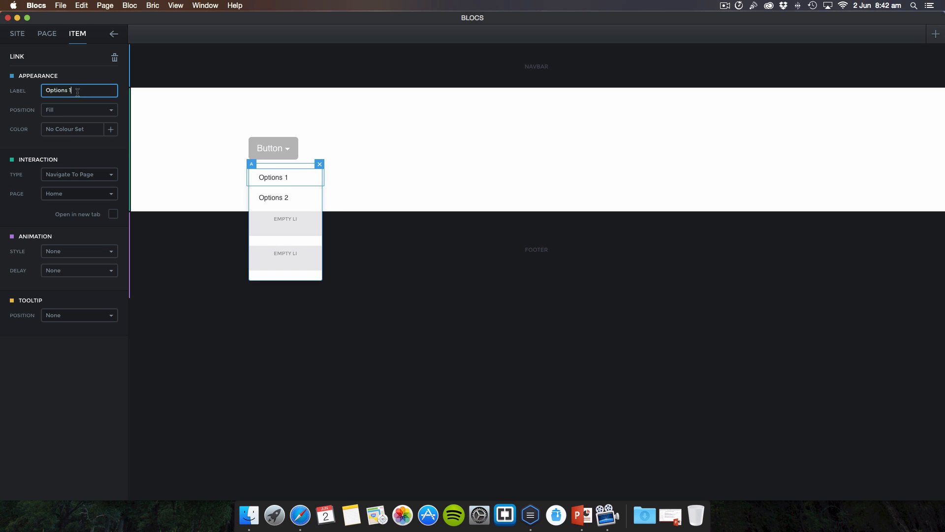
pyautogui.press('BackSpace')
pyautogui.press('Return')
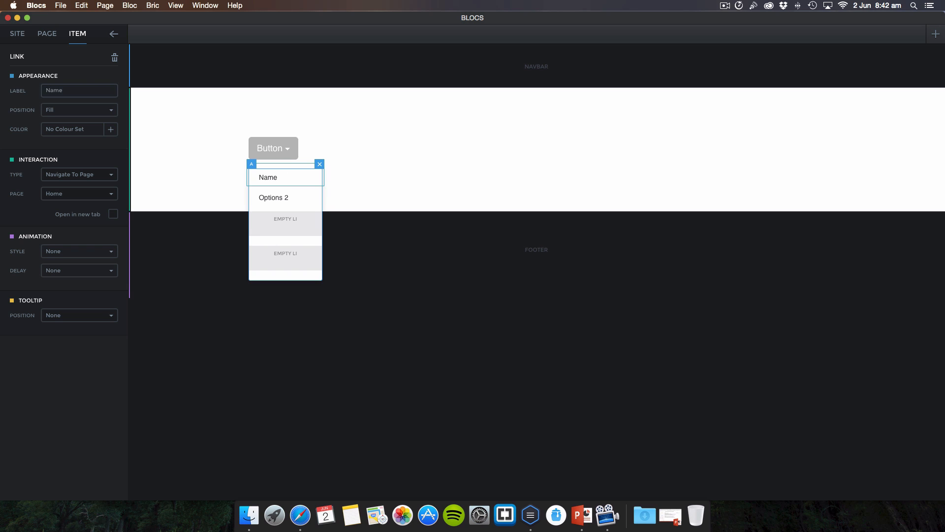
# Step: Try the Center, Left and Right positions for the Name link and return it to Fill
pyautogui.click(70, 110)
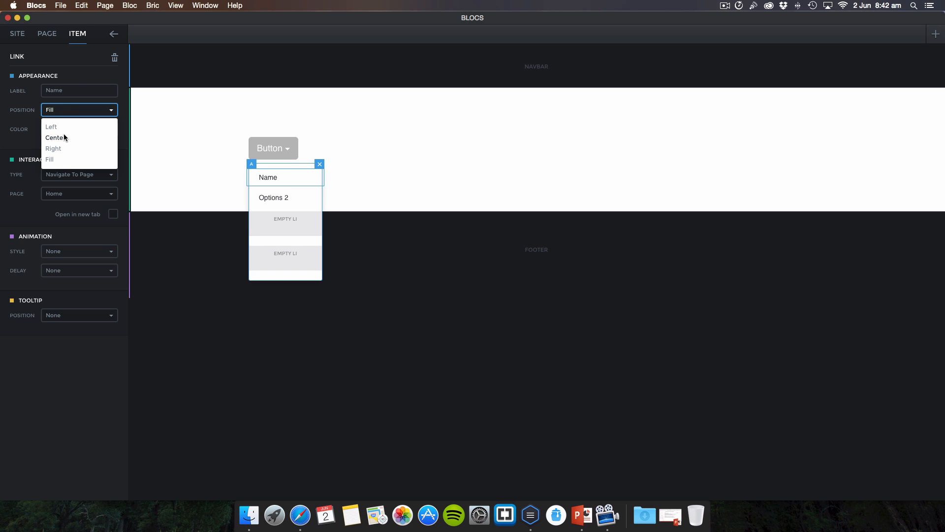
pyautogui.click(63, 141)
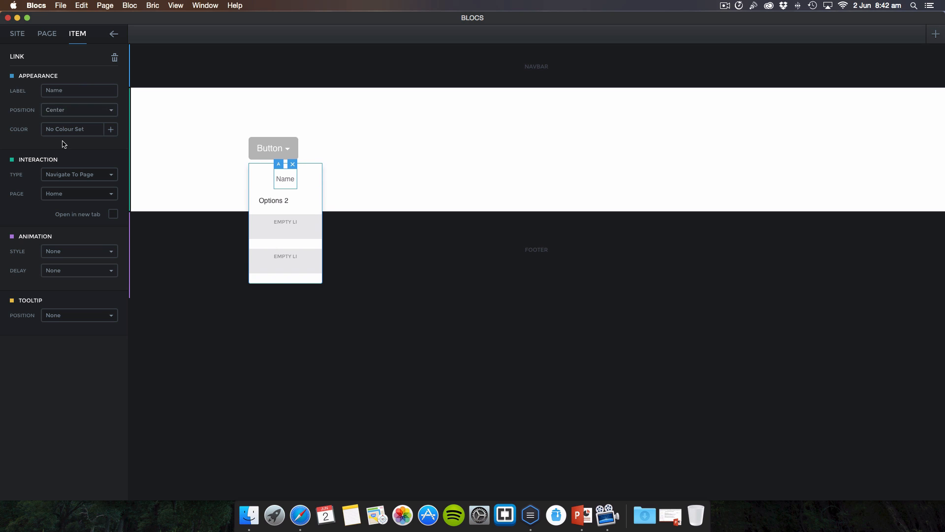
pyautogui.click(73, 112)
pyautogui.click(64, 124)
pyautogui.click(74, 112)
pyautogui.click(68, 140)
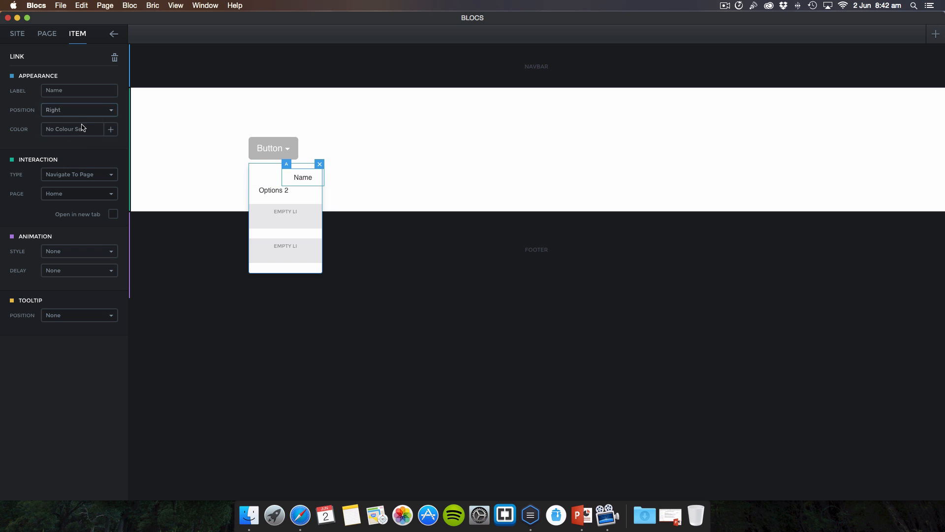
pyautogui.click(74, 112)
pyautogui.click(58, 158)
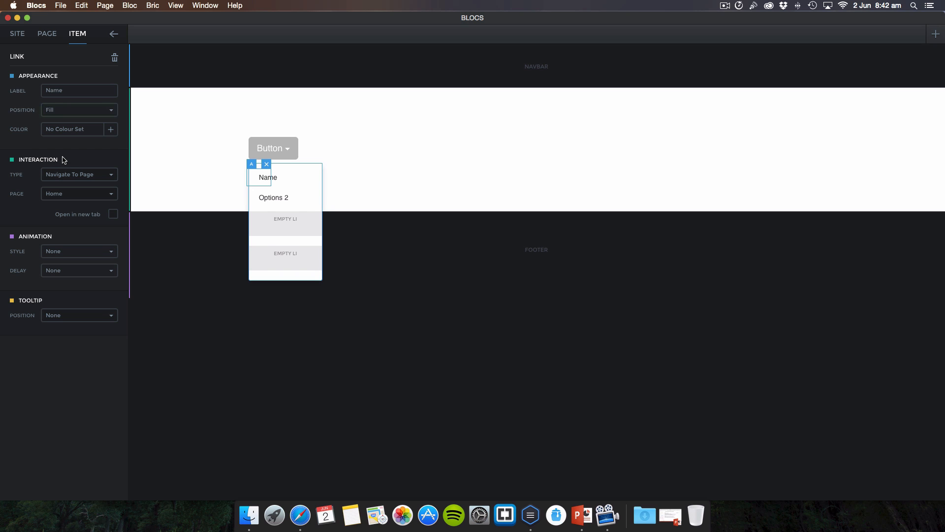
# Step: Try the Open DropDown, Navigate to page and Scroll to target interaction types on the Name link in the button's dropdown
pyautogui.click(265, 178)
pyautogui.click(93, 176)
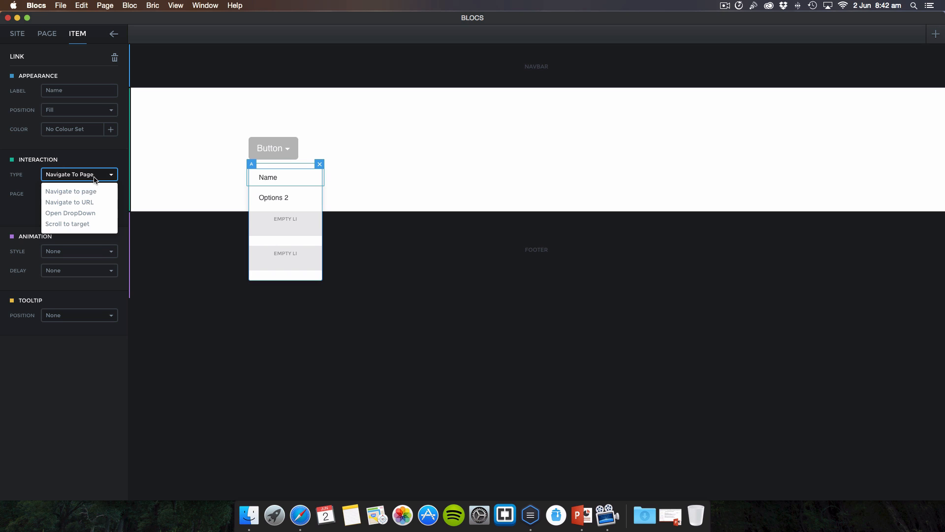
pyautogui.click(89, 213)
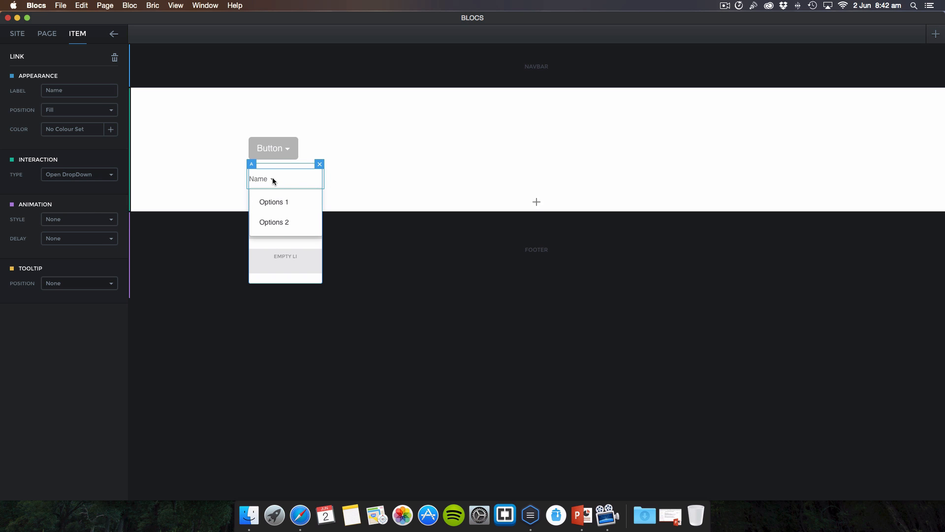
pyautogui.click(113, 173)
pyautogui.click(84, 191)
pyautogui.click(84, 175)
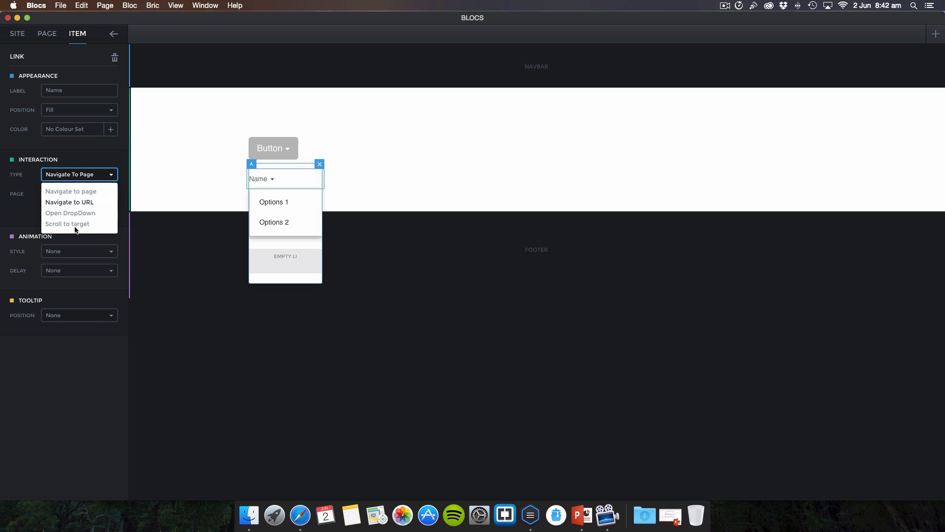
pyautogui.click(77, 224)
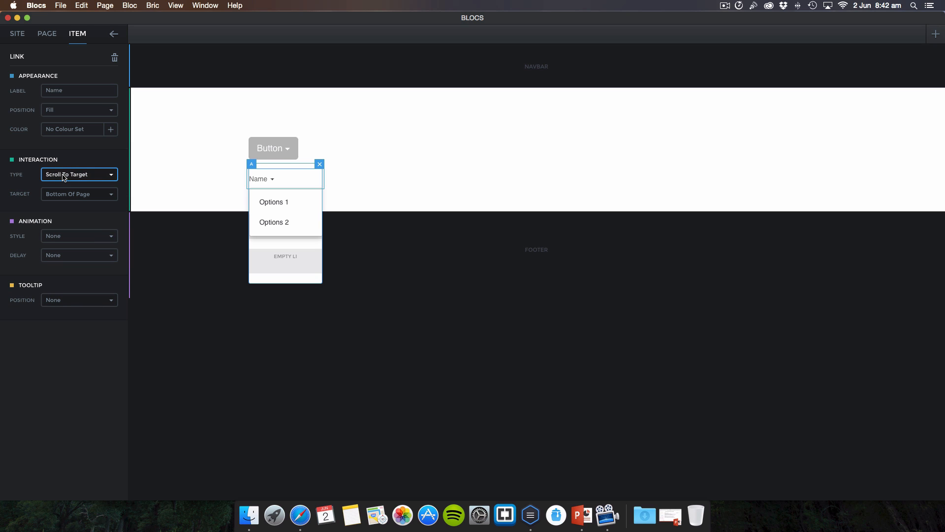
pyautogui.click(83, 174)
pyautogui.click(73, 189)
# Step: Open the button's dropdown again and inspect the interaction settings of its Name link
pyautogui.click(266, 187)
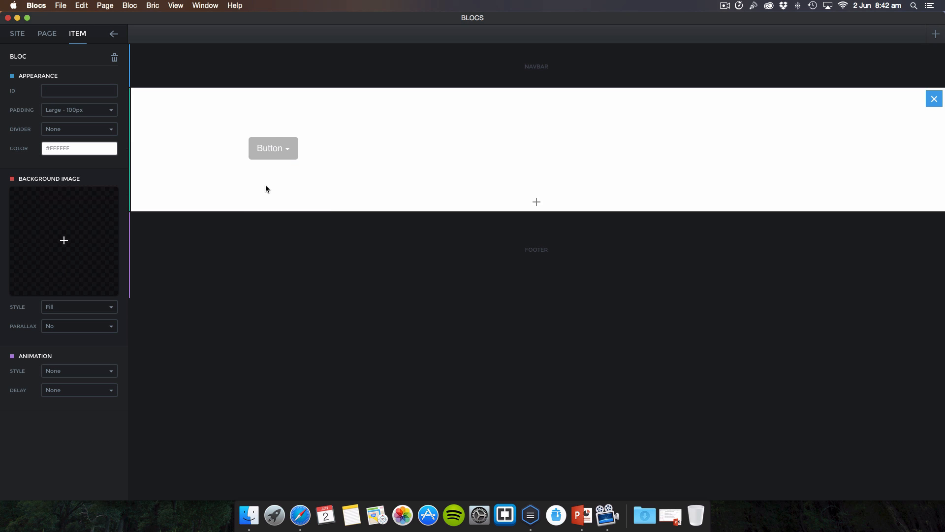
pyautogui.click(276, 144)
pyautogui.click(270, 179)
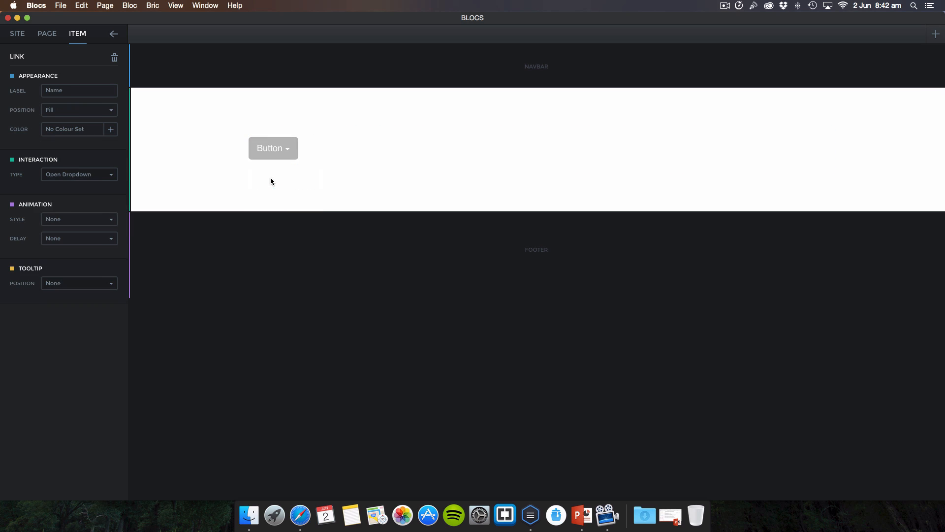
pyautogui.click(292, 147)
# Step: Delete the body bloc that contains the dropdown button
pyautogui.click(204, 170)
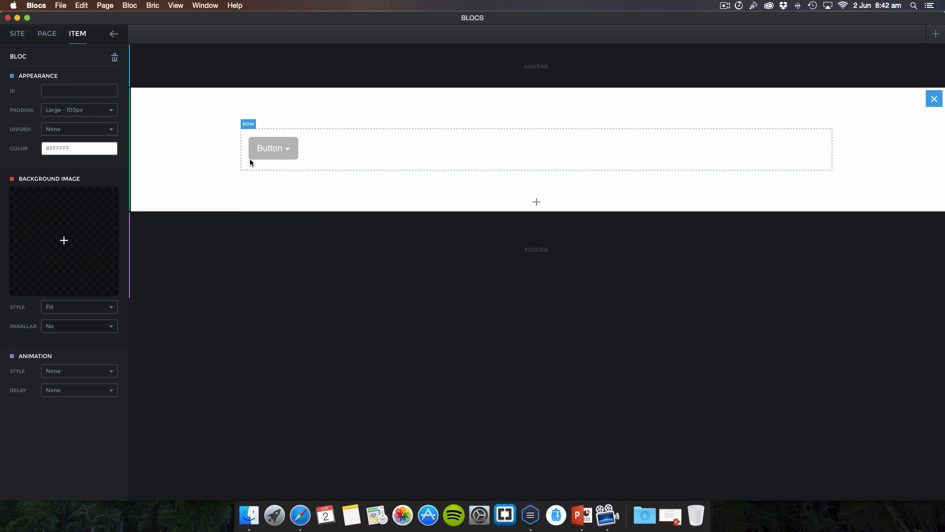
pyautogui.click(598, 87)
pyautogui.click(934, 169)
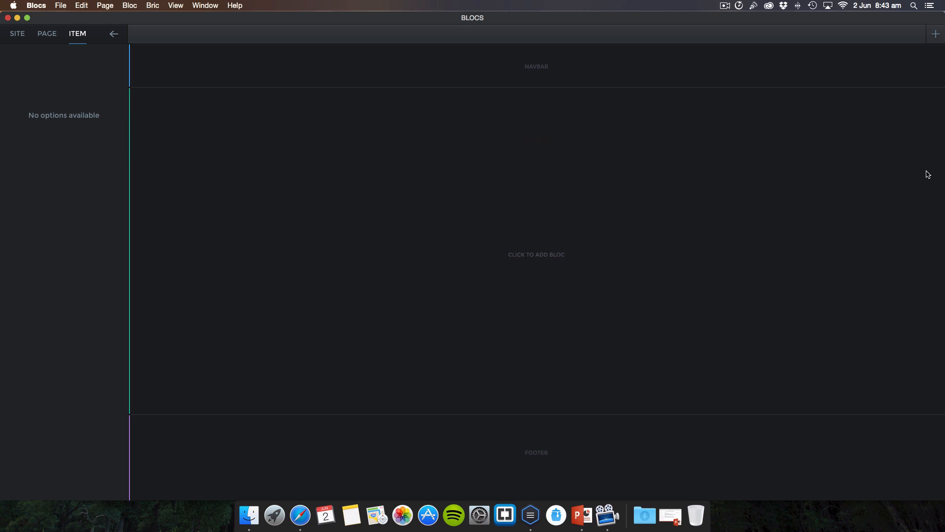
# Step: Add a navbar bloc using the first navigation layout, with the Company title and a Home link
pyautogui.click(577, 66)
pyautogui.click(306, 70)
pyautogui.click(537, 80)
pyautogui.click(318, 70)
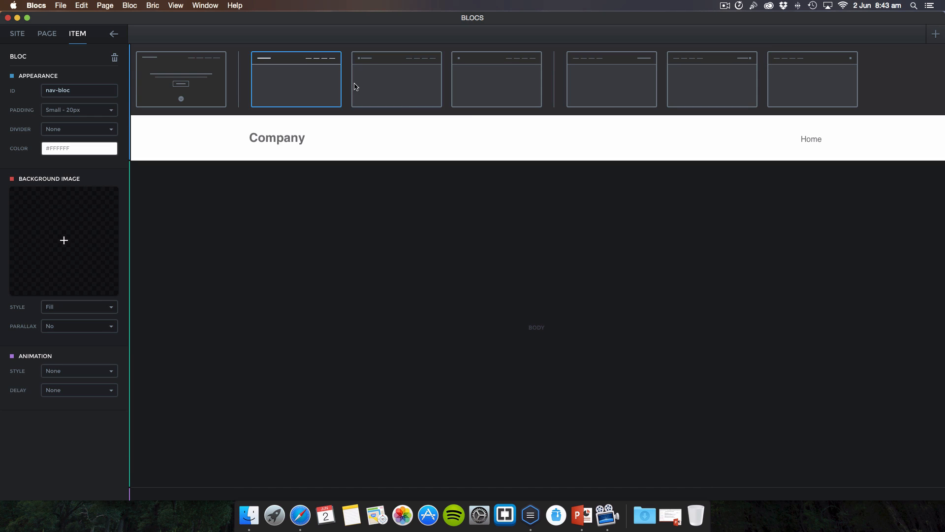
# Step: Set the interaction type of the navbar's Home link to Open DropDown
pyautogui.click(813, 68)
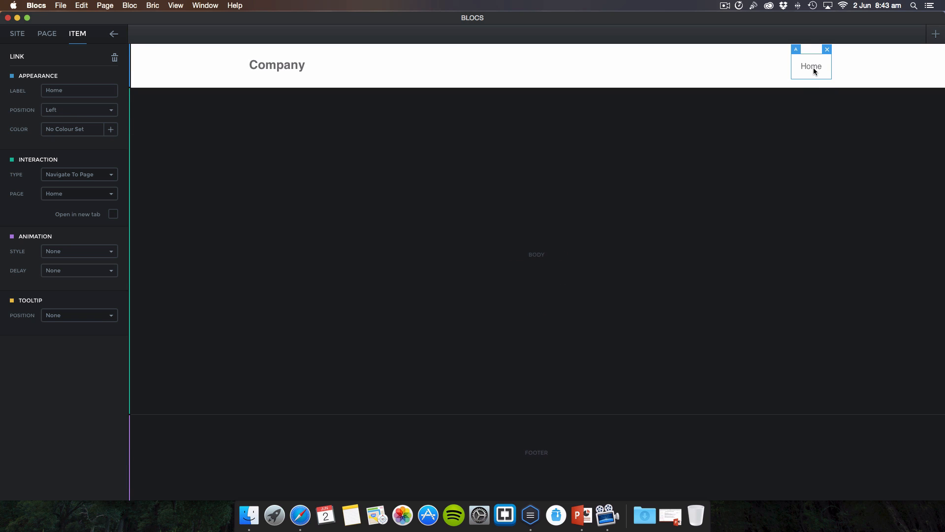
pyautogui.click(737, 66)
pyautogui.click(811, 68)
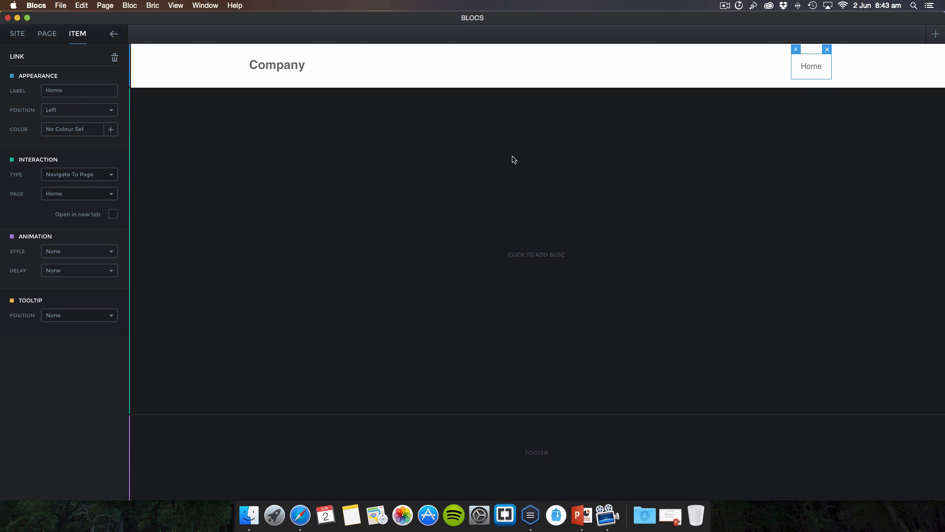
pyautogui.click(82, 174)
pyautogui.click(75, 213)
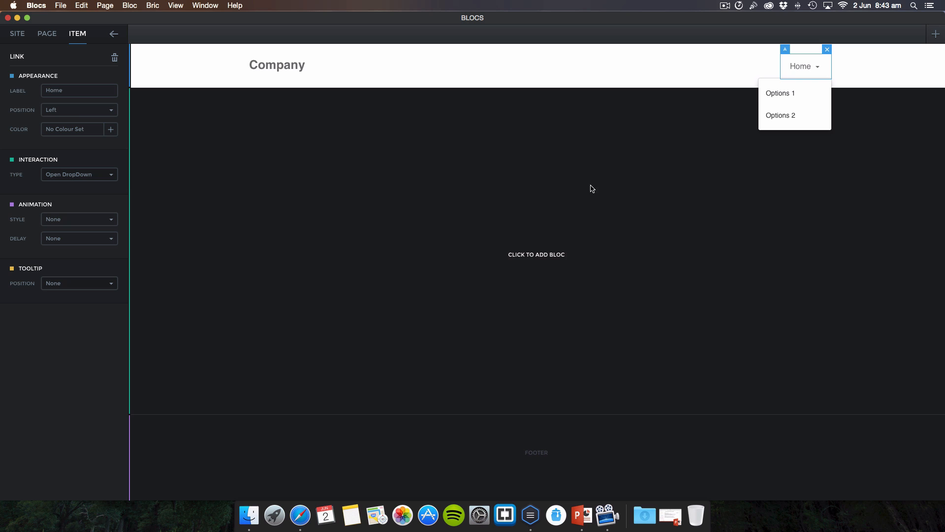
pyautogui.click(852, 74)
pyautogui.click(821, 65)
pyautogui.click(778, 77)
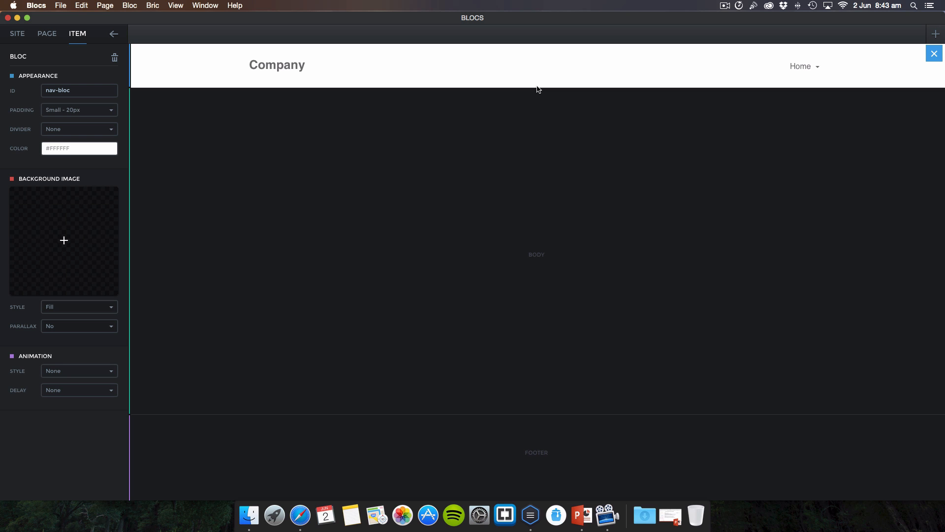
# Step: Preview the page in Safari and test opening and closing the Home dropdown, including its Options 1 entry
pyautogui.press('super+p')
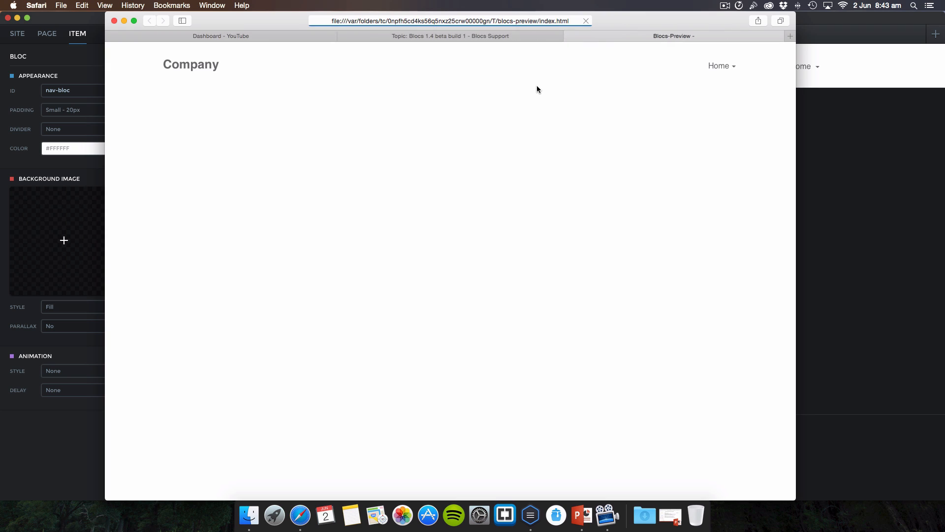
pyautogui.click(731, 73)
pyautogui.click(677, 122)
pyautogui.click(731, 66)
pyautogui.click(744, 61)
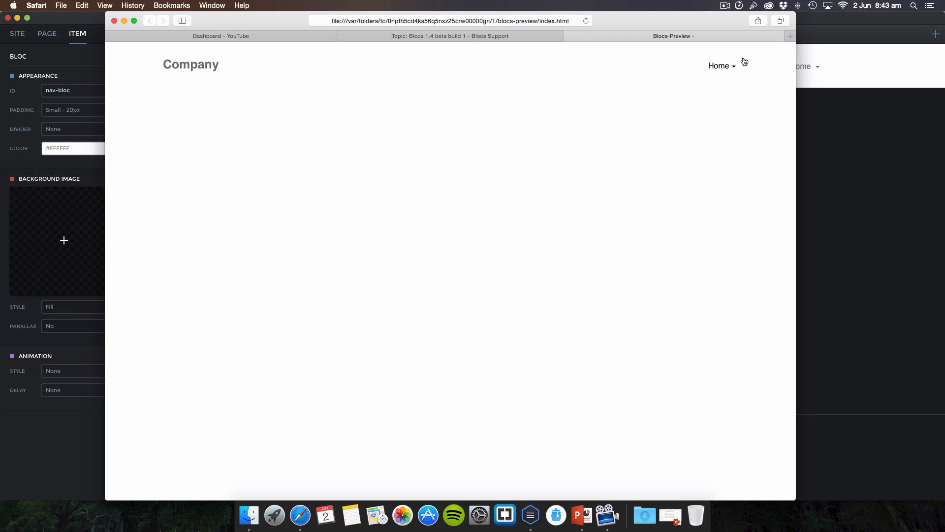
pyautogui.click(725, 69)
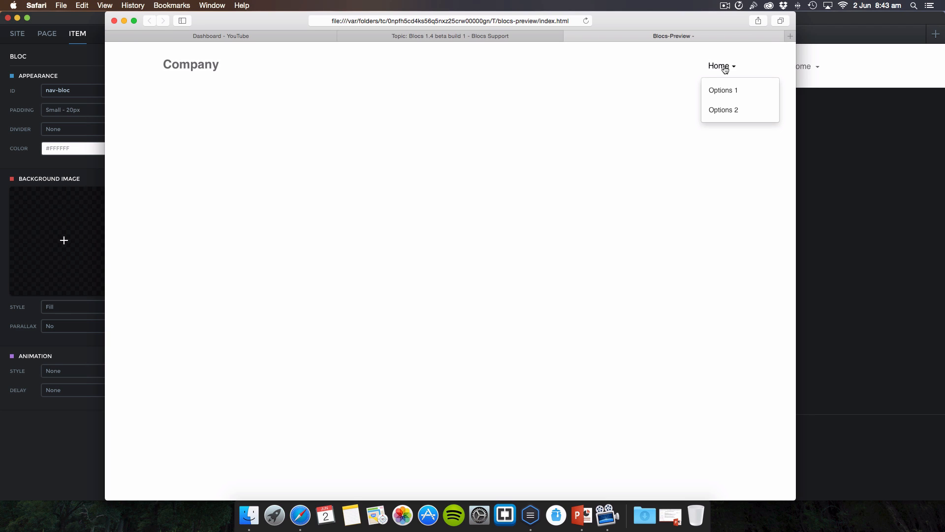
pyautogui.click(751, 53)
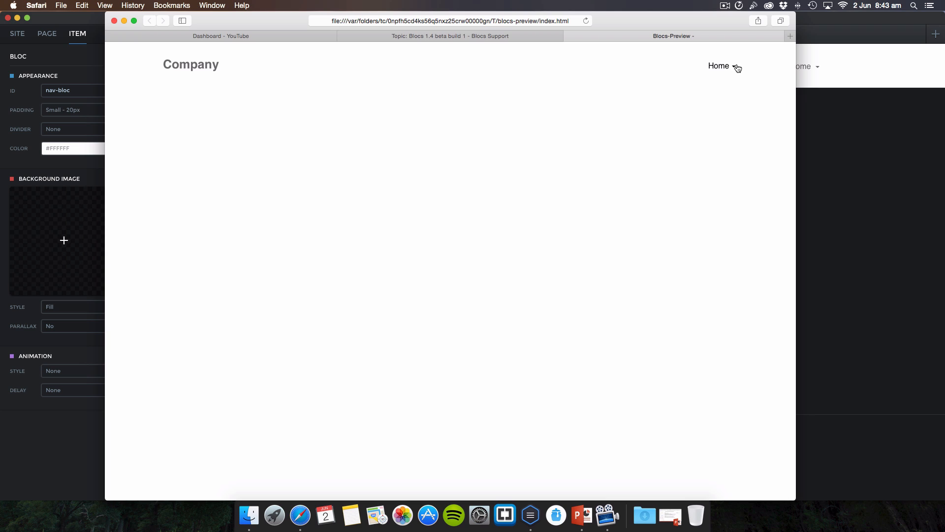
pyautogui.click(737, 68)
pyautogui.click(752, 64)
pyautogui.click(733, 68)
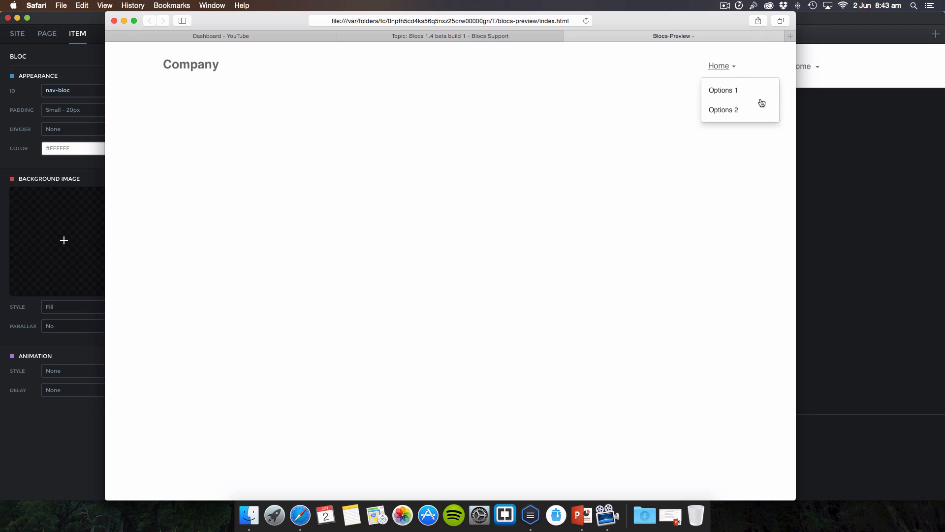
pyautogui.click(728, 92)
pyautogui.click(728, 69)
pyautogui.click(705, 158)
# Step: Narrow the preview window to mobile width, check the collapsed menu's Home dropdown, and widen the window again
pyautogui.moveTo(796, 114); pyautogui.dragTo(353, 71)
pyautogui.click(333, 67)
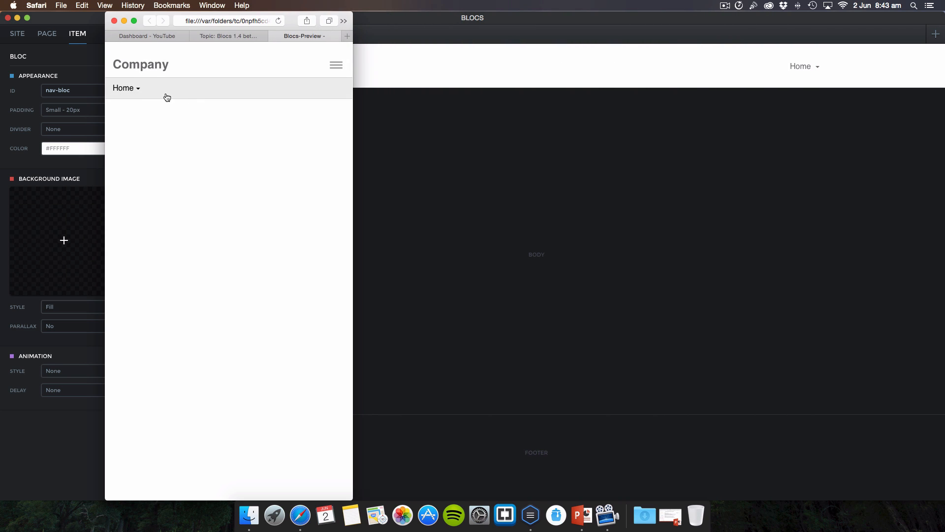
pyautogui.click(127, 88)
pyautogui.moveTo(353, 115); pyautogui.dragTo(697, 118)
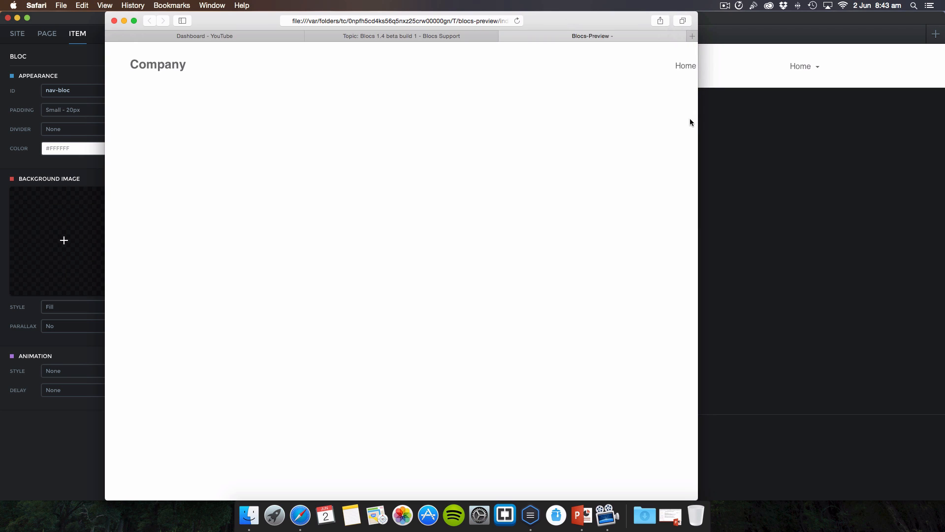
pyautogui.moveTo(696, 105); pyautogui.dragTo(782, 101)
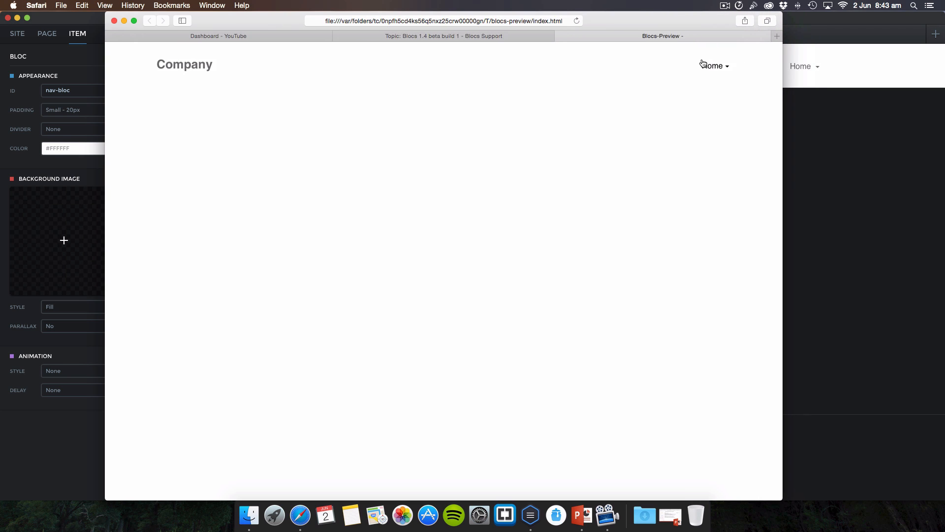
pyautogui.moveTo(709, 64)
# Step: Close the preview page and review the New Features list in the Blocs 1.4 beta build 1 support topic
pyautogui.moveTo(607, 18); pyautogui.dragTo(613, 19)
pyautogui.click(566, 36)
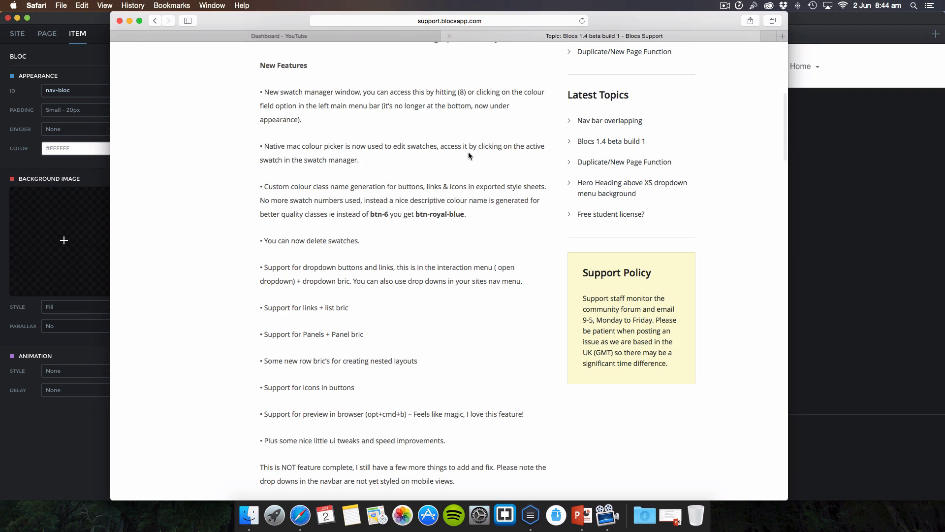
pyautogui.scroll(-4, 386, 213)
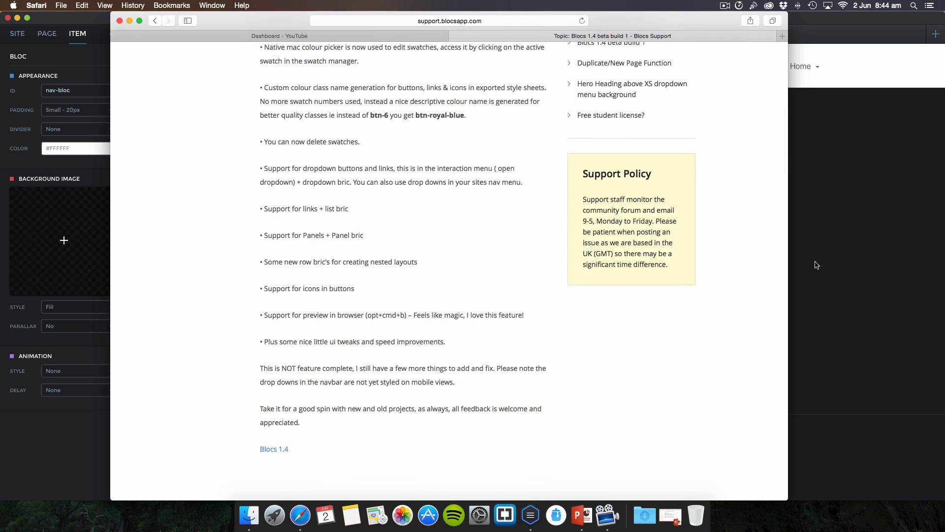
# Step: Switch back to Blocs and add an empty single-column bloc below the navbar
pyautogui.press('super+Tab')
pyautogui.click(545, 87)
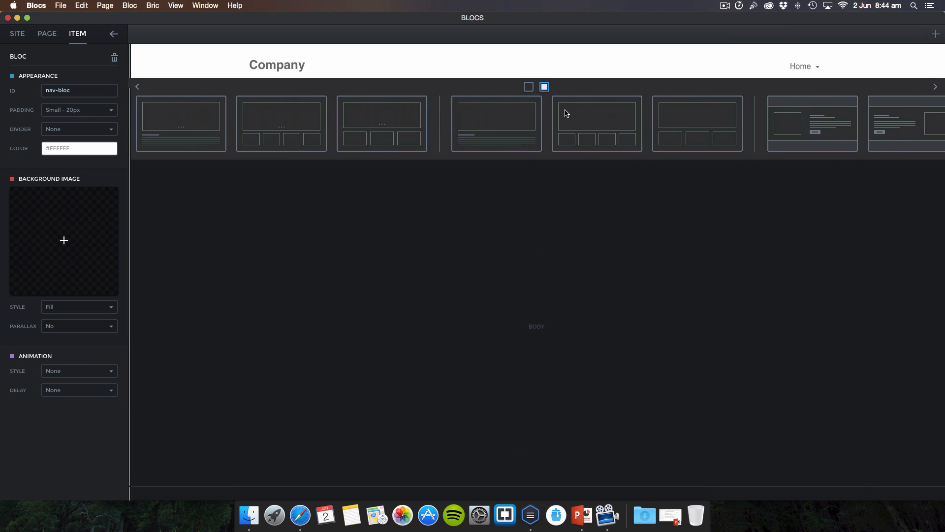
pyautogui.click(529, 88)
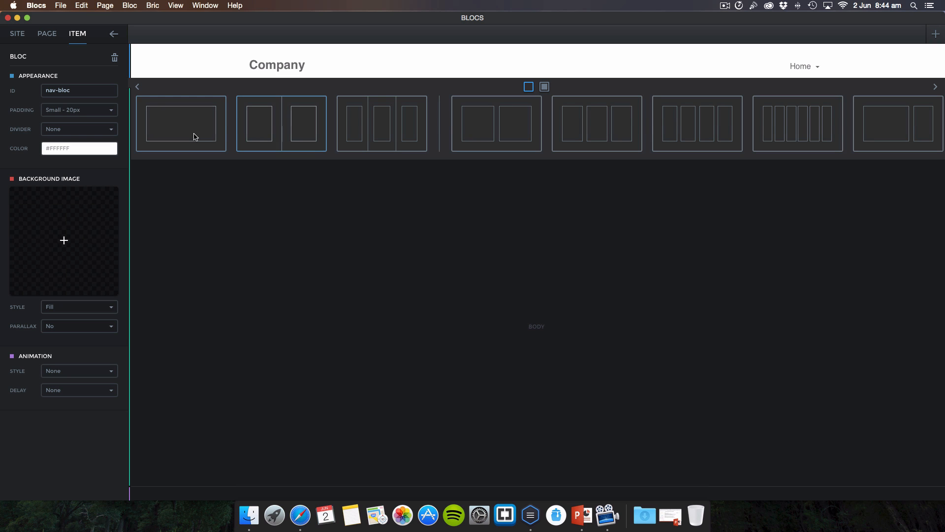
pyautogui.click(195, 139)
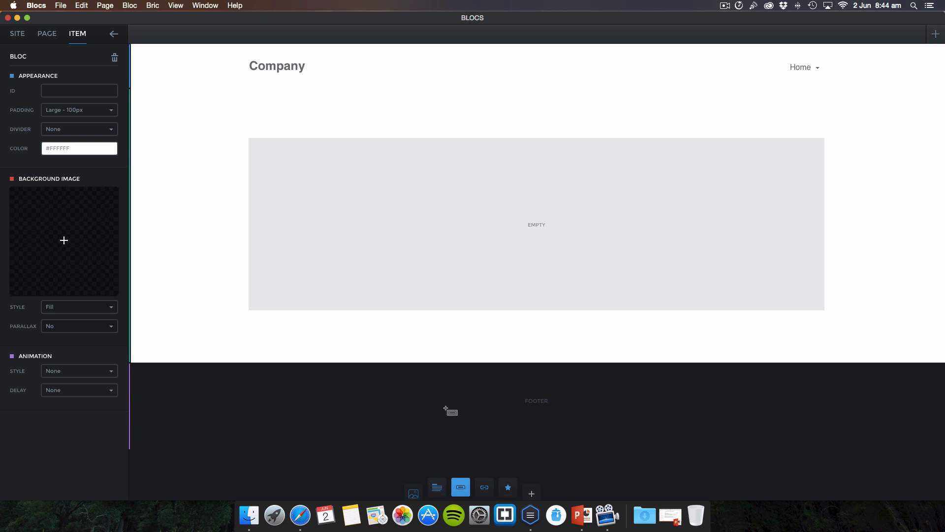
# Step: Look through the Layout and Misc brics and place a Panel bric in the empty column
pyautogui.click(508, 487)
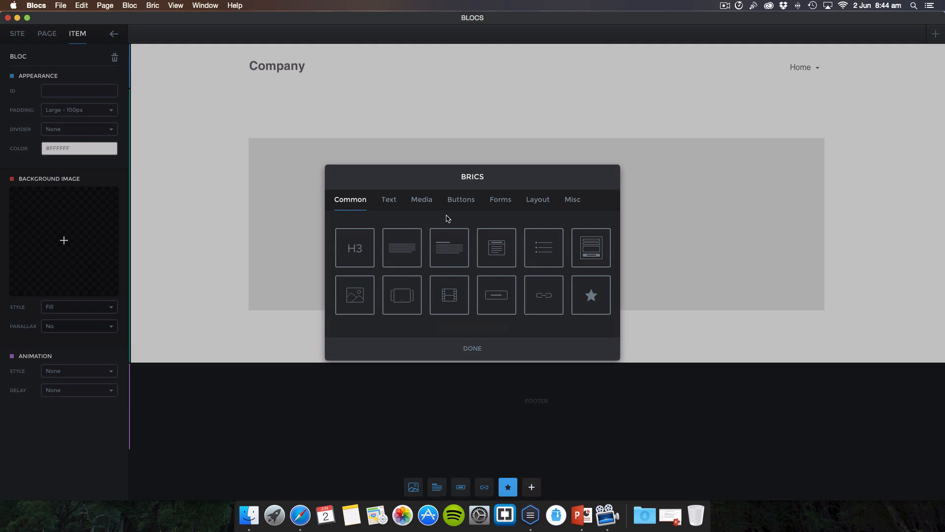
pyautogui.click(539, 202)
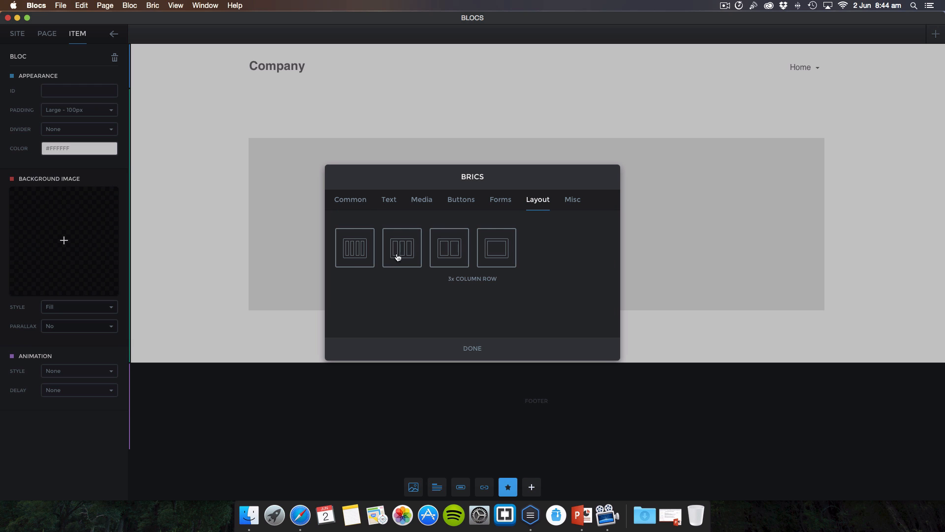
pyautogui.click(571, 200)
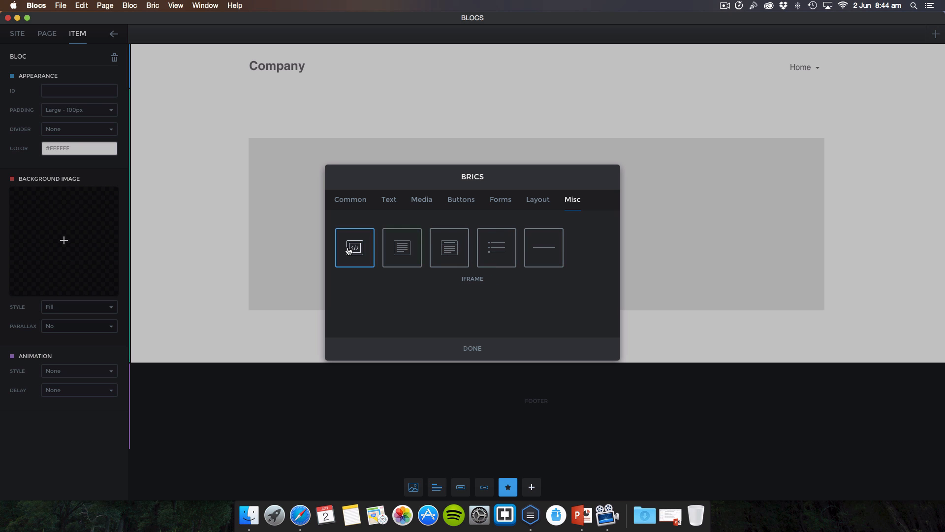
pyautogui.click(468, 348)
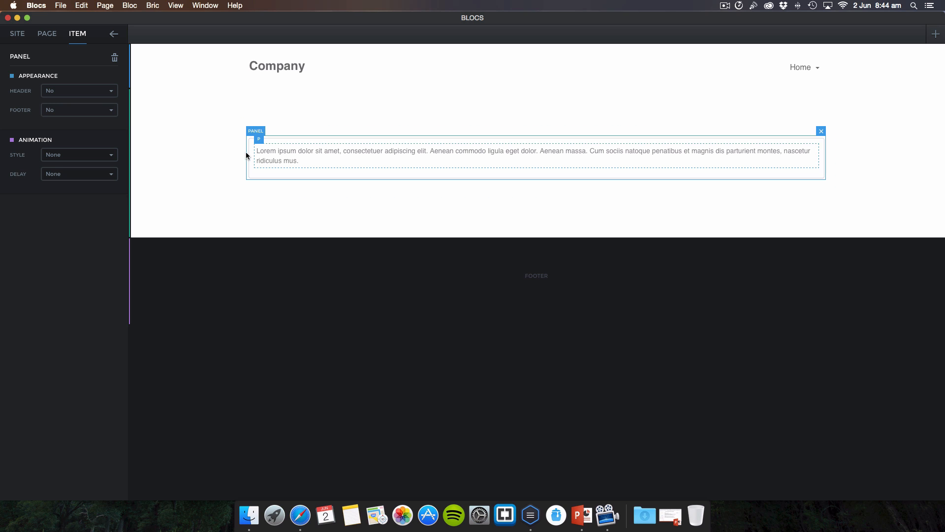
# Step: Set both the header and the footer of the panel to Yes
pyautogui.click(86, 92)
pyautogui.click(88, 108)
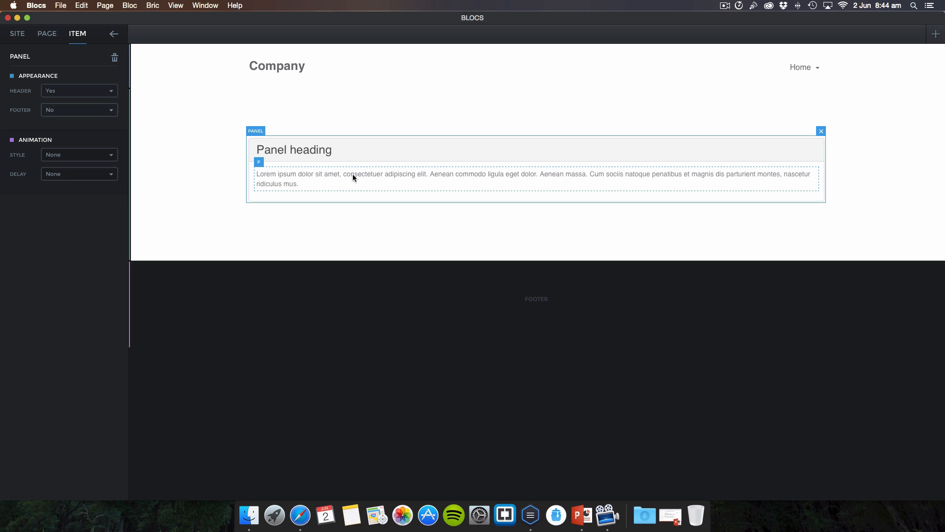
pyautogui.click(83, 110)
pyautogui.click(78, 129)
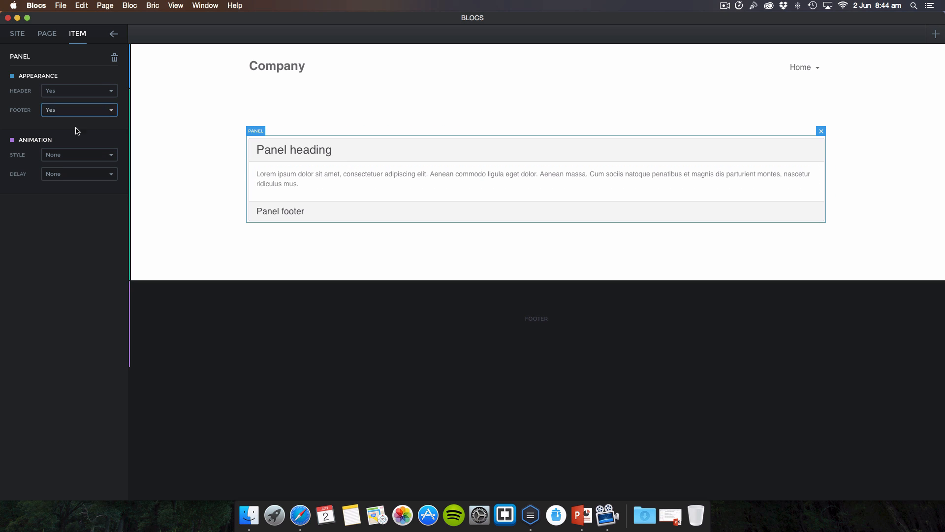
# Step: Add a Button bric inside the panel, below its paragraph text
pyautogui.click(282, 217)
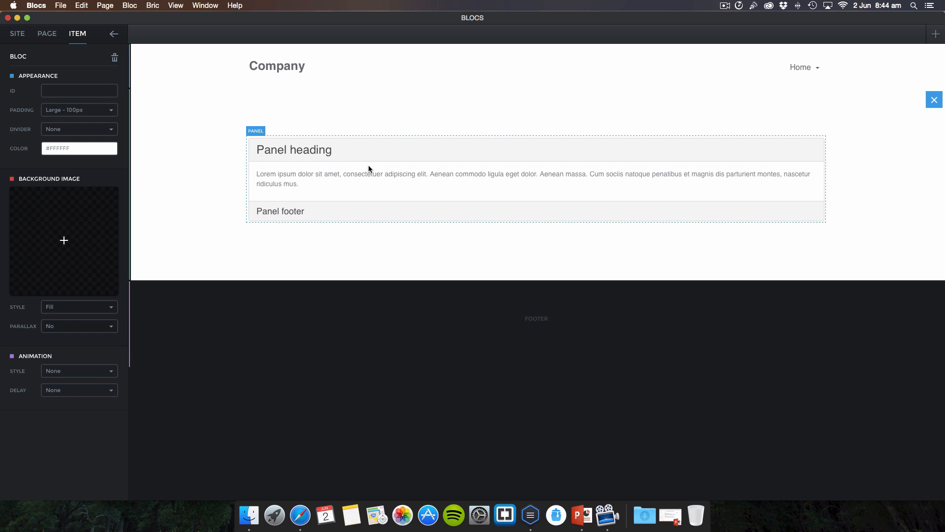
pyautogui.click(344, 183)
pyautogui.click(202, 179)
pyautogui.moveTo(527, 468)
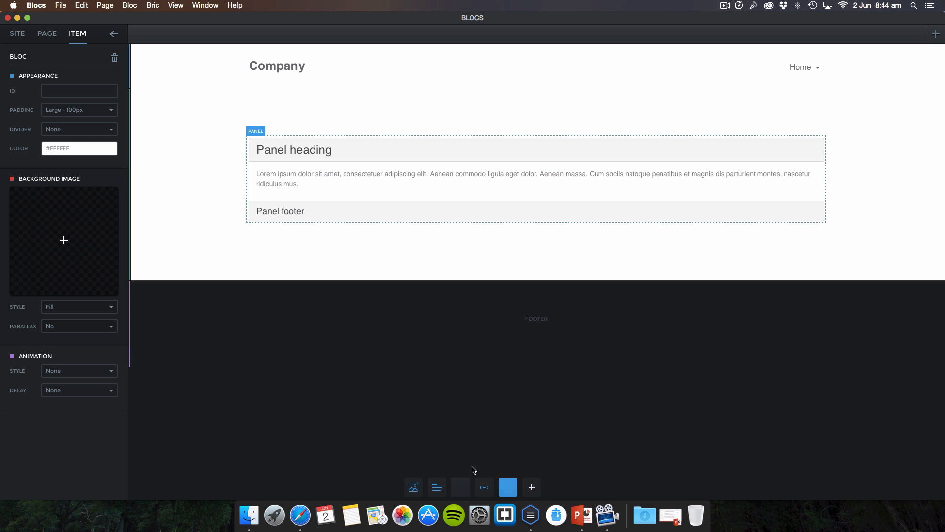
pyautogui.moveTo(460, 487); pyautogui.dragTo(265, 190)
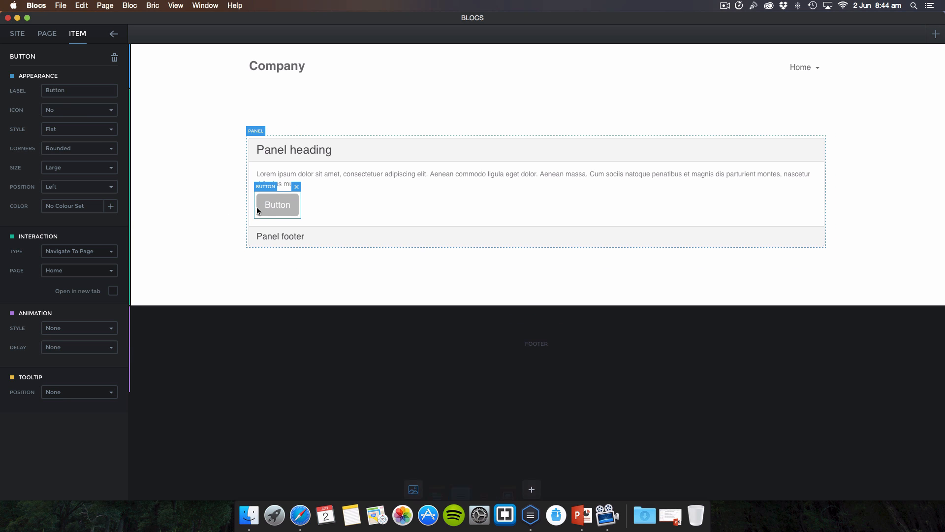
# Step: Set the size of the button inside the panel to Small
pyautogui.click(78, 92)
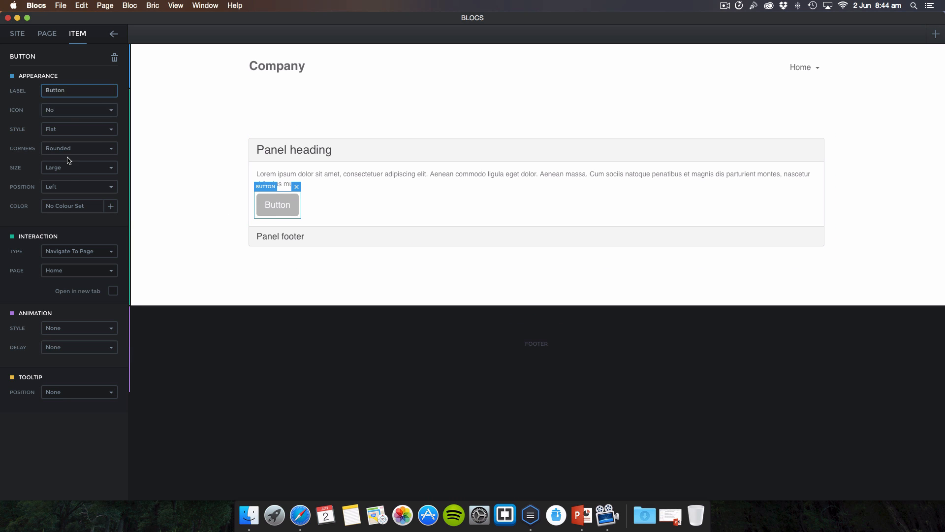
pyautogui.click(72, 168)
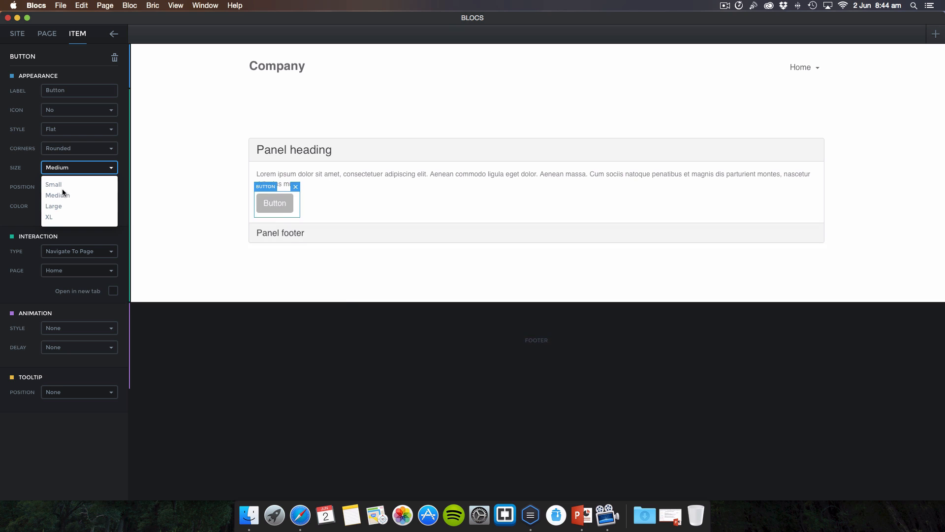
pyautogui.click(62, 185)
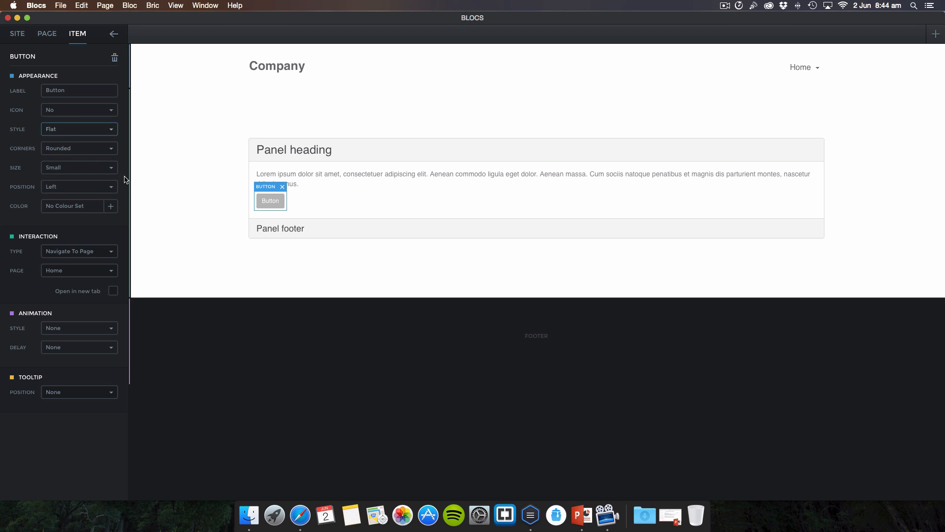
pyautogui.click(222, 202)
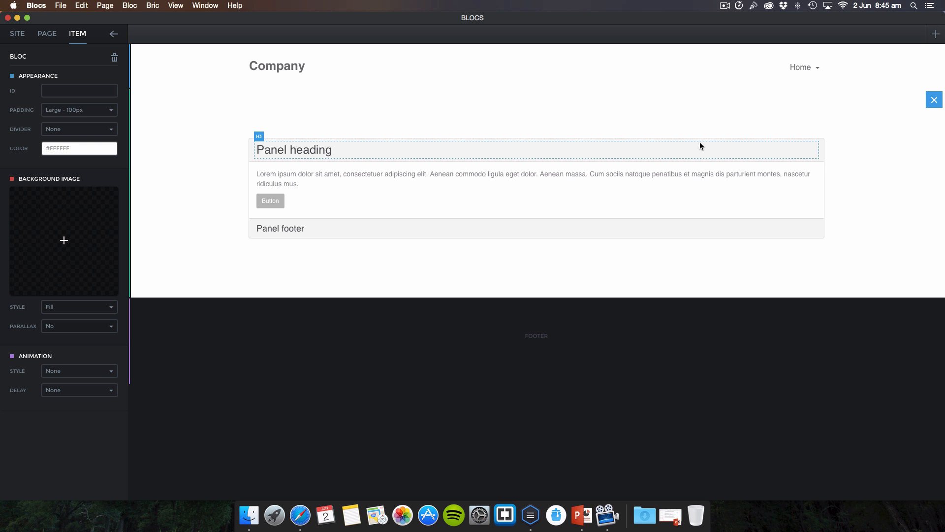
# Step: Switch to Safari, look over the Blocs 1.4 beta feature list, and return to Blocs
pyautogui.click(910, 106)
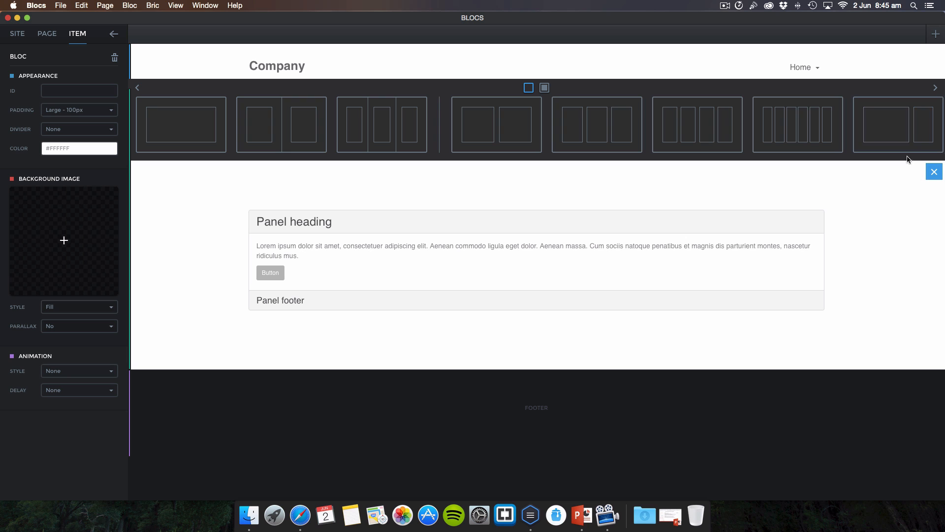
pyautogui.click(182, 302)
pyautogui.click(300, 515)
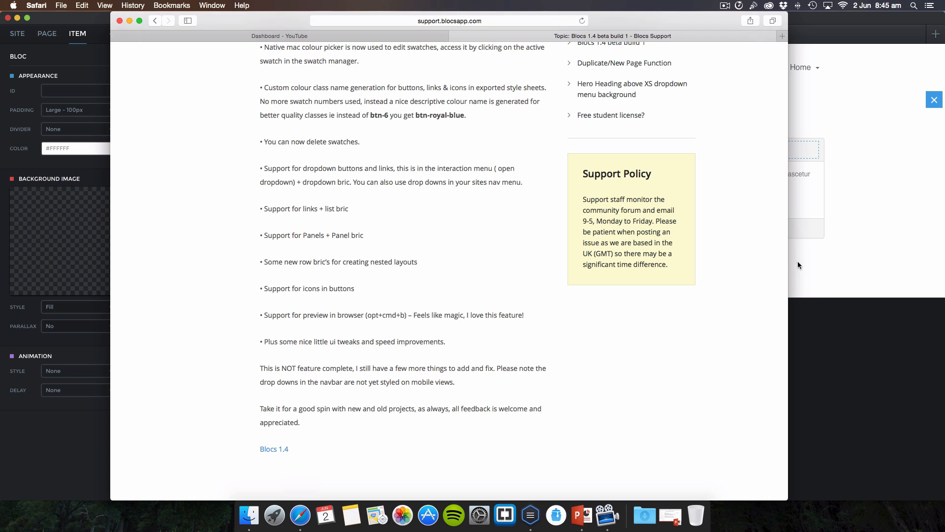
pyautogui.scroll(5, 386, 261)
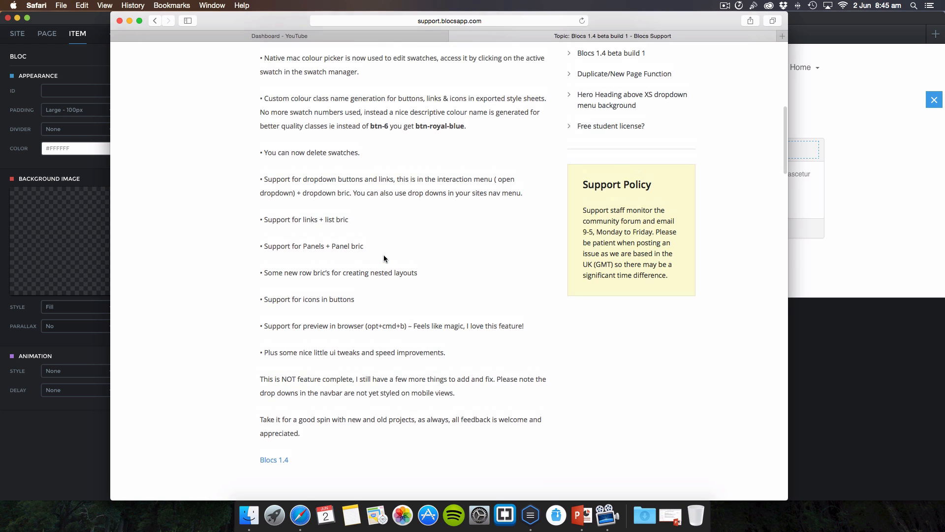
pyautogui.click(864, 240)
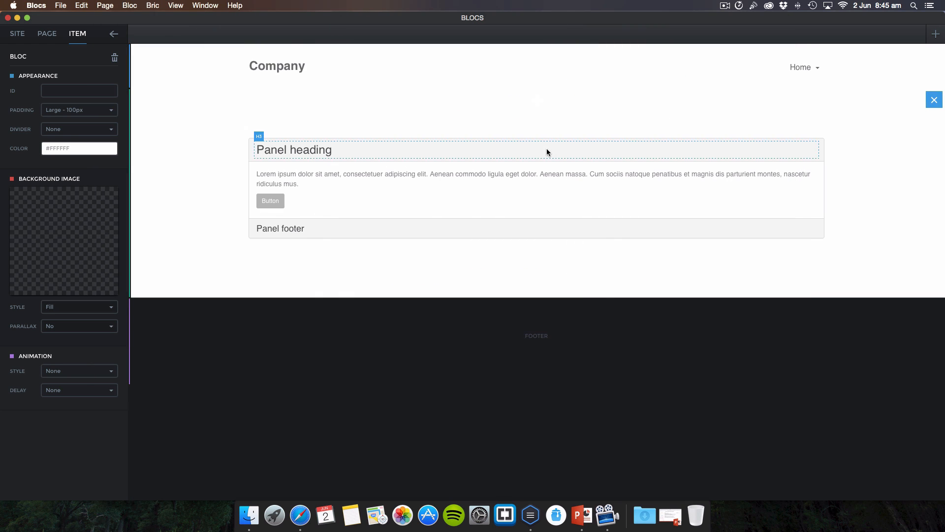
# Step: Delete the panel bloc and add an empty three-column bloc below the navbar
pyautogui.click(934, 100)
pyautogui.click(490, 164)
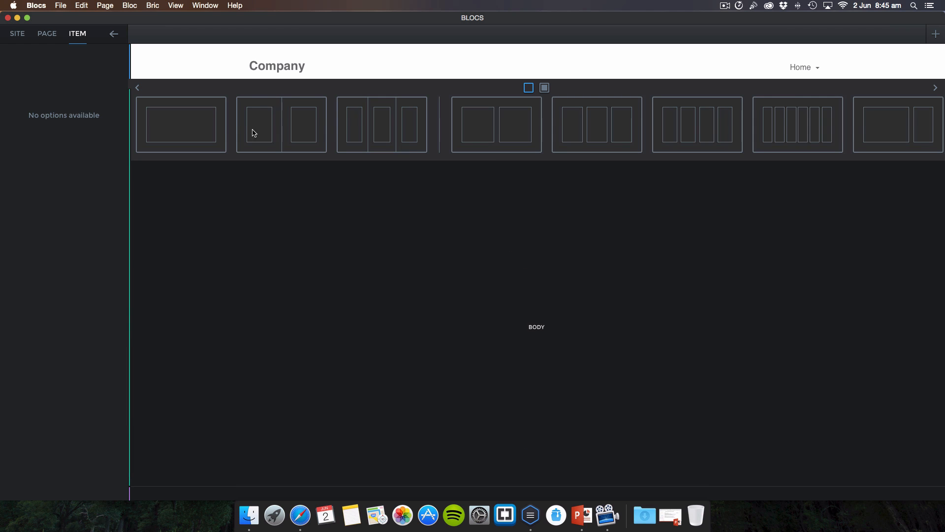
pyautogui.click(597, 124)
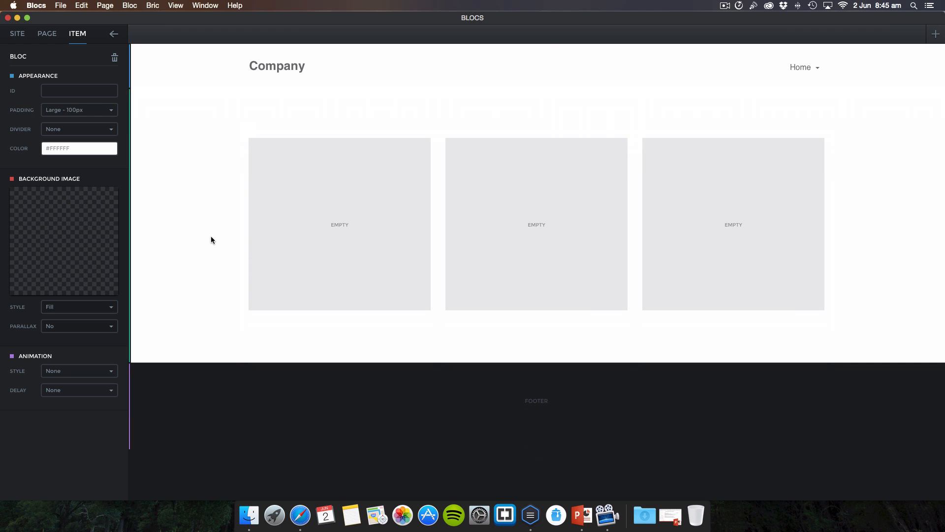
# Step: Place a four-column row bric from the Layout brics in the first empty column of the bloc
pyautogui.click(532, 487)
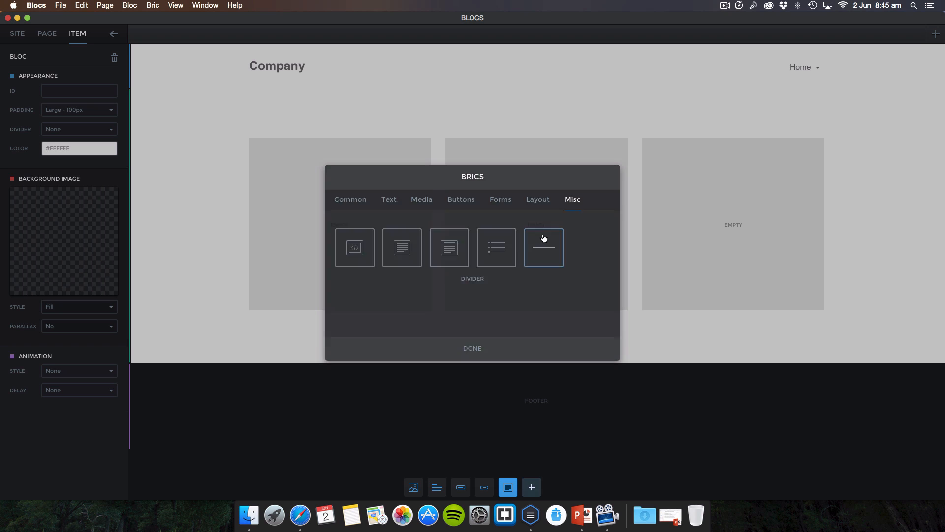
pyautogui.click(540, 201)
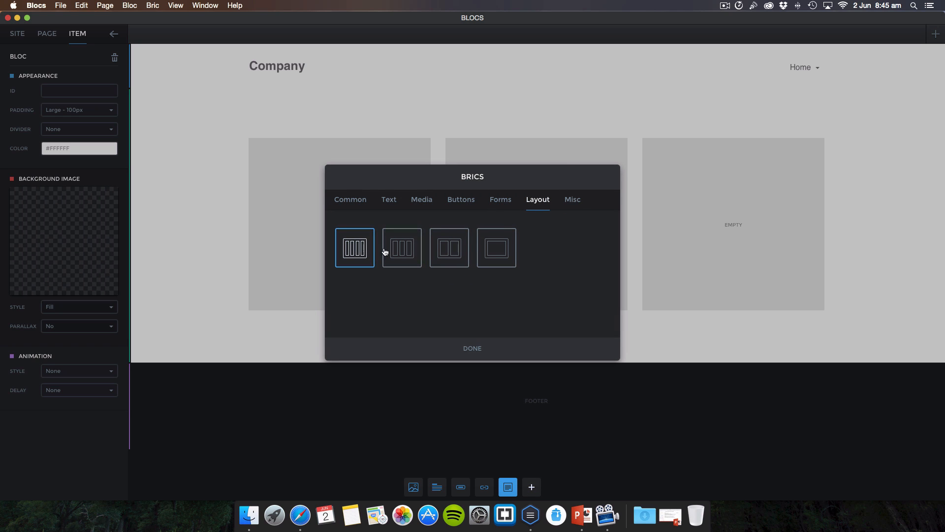
pyautogui.click(344, 250)
pyautogui.click(471, 348)
pyautogui.click(338, 243)
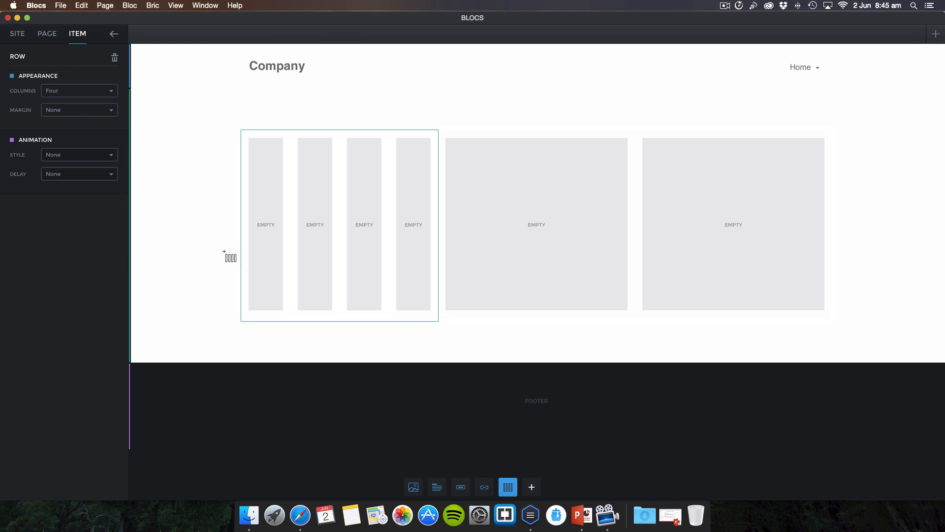
# Step: Try nesting another four-column row in the first of the small columns, and undo it
pyautogui.moveTo(275, 239); pyautogui.dragTo(278, 242)
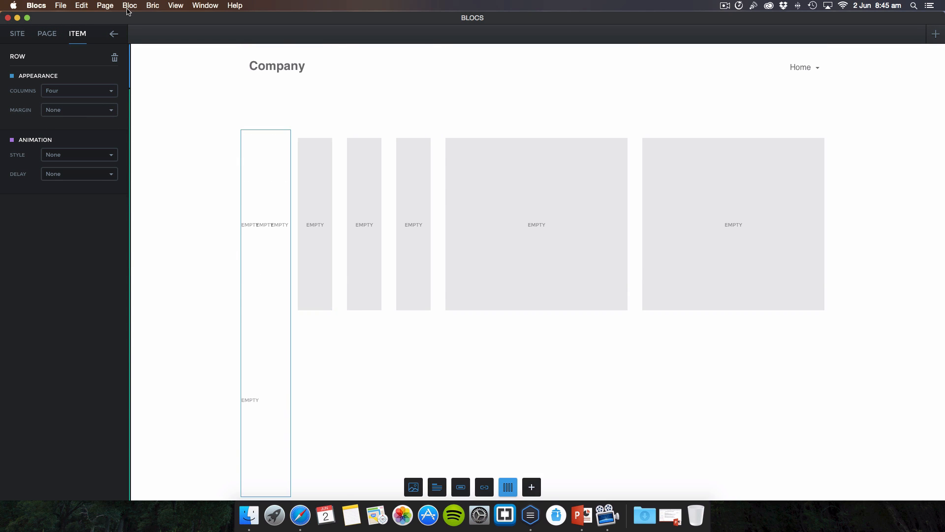
pyautogui.click(81, 5)
pyautogui.click(84, 16)
# Step: Add a Button bric to each of the four nested columns in the first column
pyautogui.moveTo(258, 107); pyautogui.dragTo(274, 162)
pyautogui.click(212, 167)
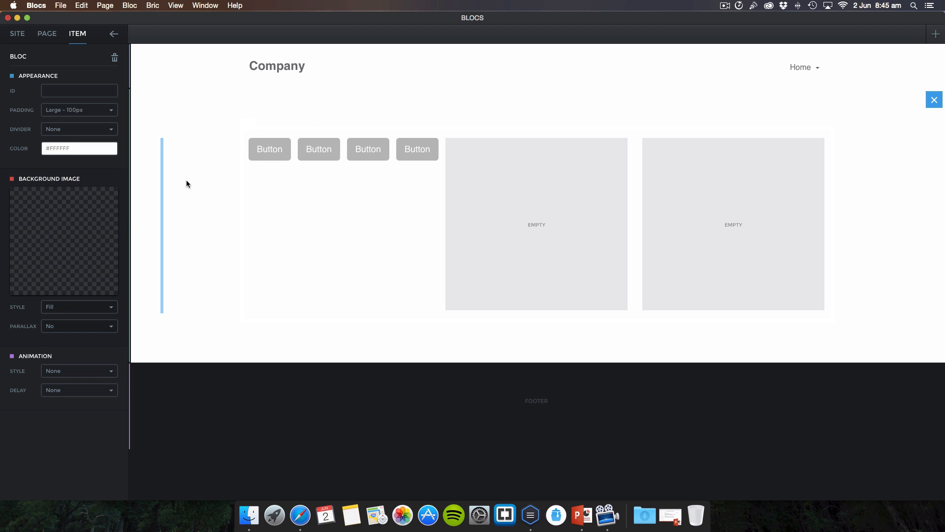
pyautogui.click(245, 217)
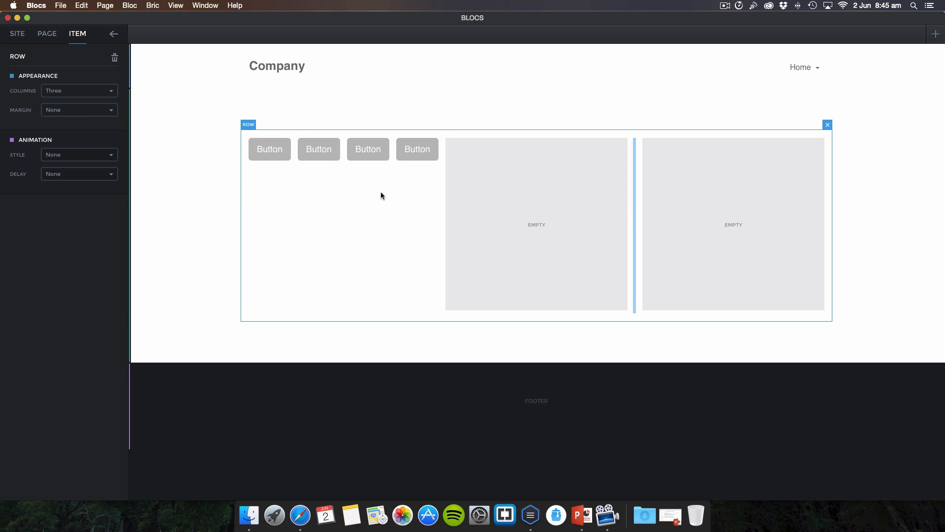
pyautogui.click(210, 150)
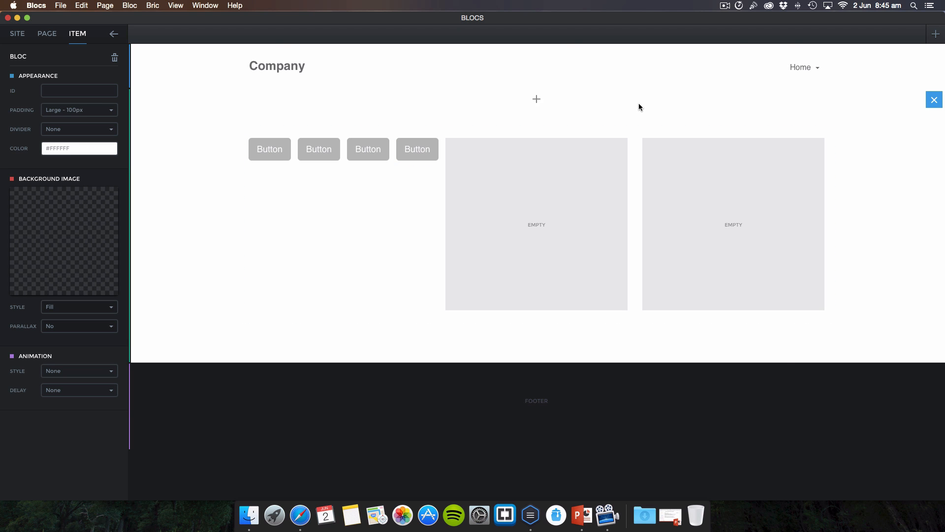
# Step: Preview the page in Safari and resize the window to check how the nested buttons respond, returning to Blocs
pyautogui.press('super+p')
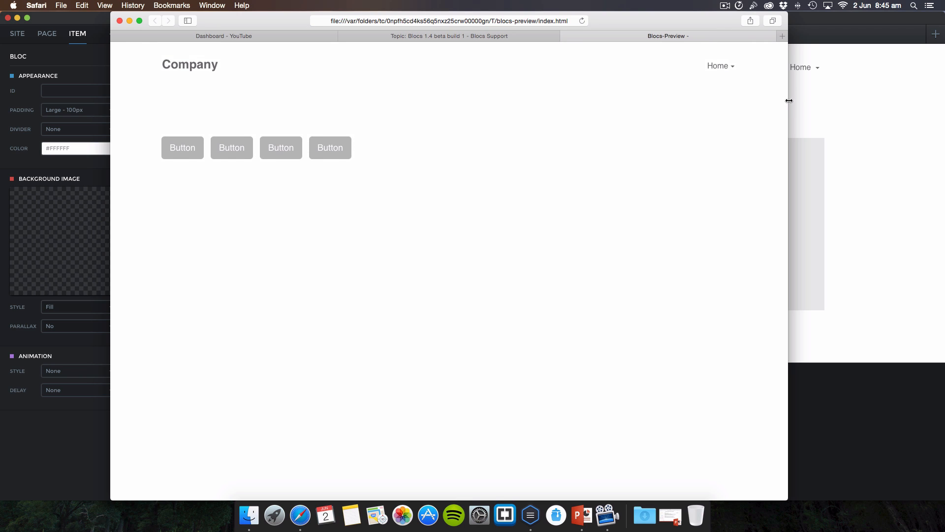
pyautogui.moveTo(788, 96); pyautogui.dragTo(245, 96)
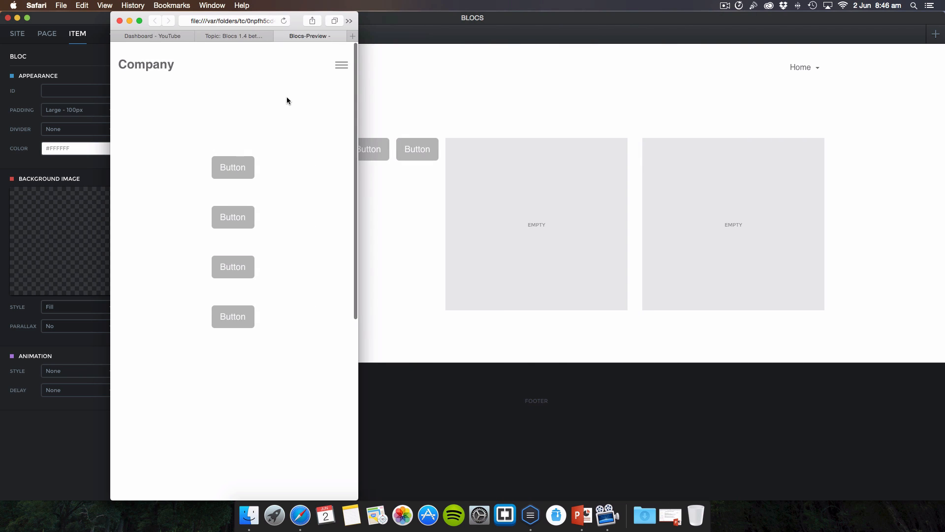
pyautogui.doubleClick(355, 97)
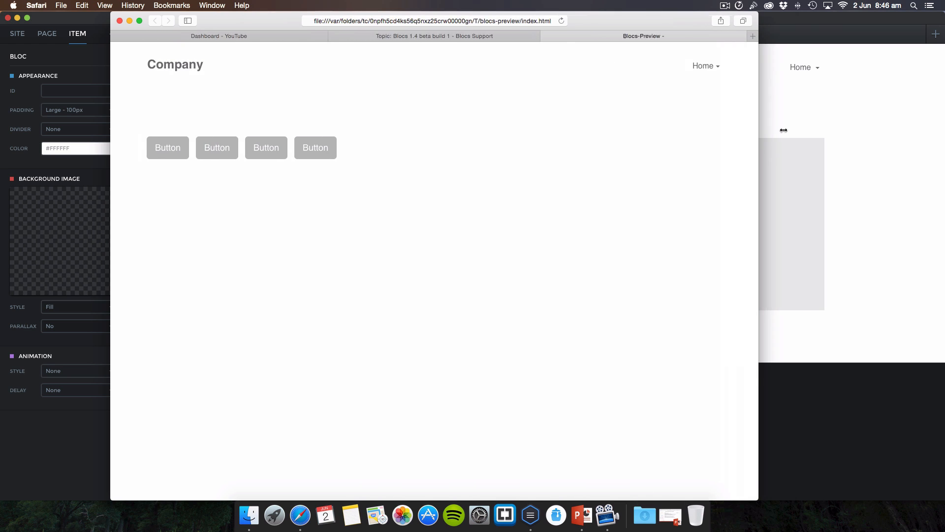
pyautogui.click(574, 35)
pyautogui.click(860, 123)
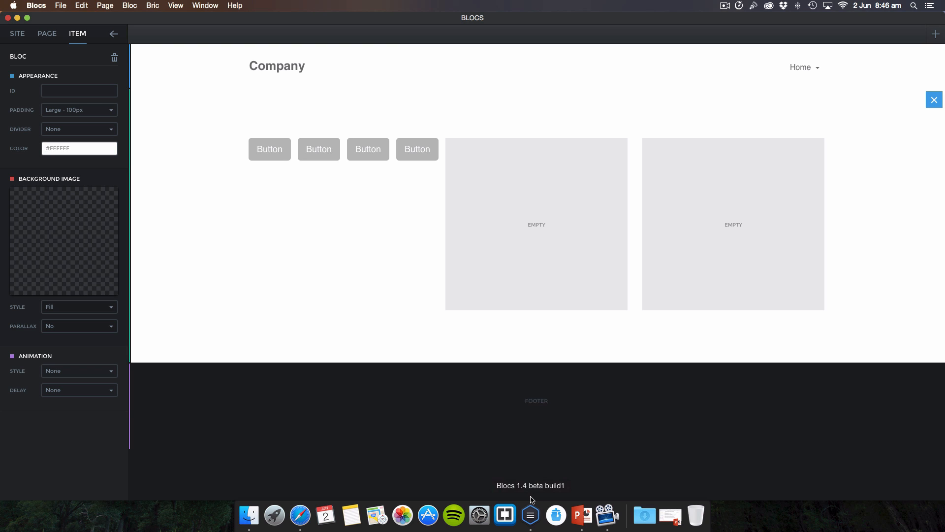
# Step: Place a four-column row bric in each of the two remaining empty columns of the bloc
pyautogui.click(584, 266)
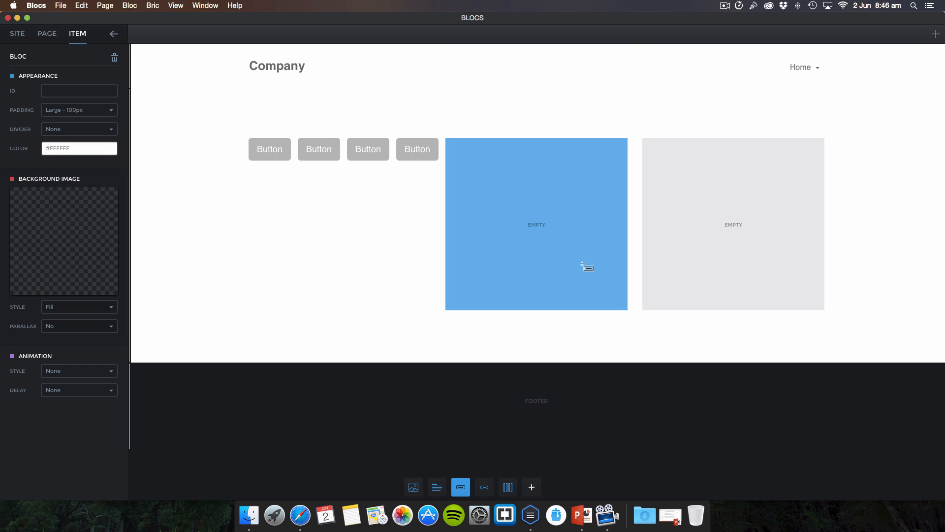
pyautogui.click(508, 487)
pyautogui.click(582, 308)
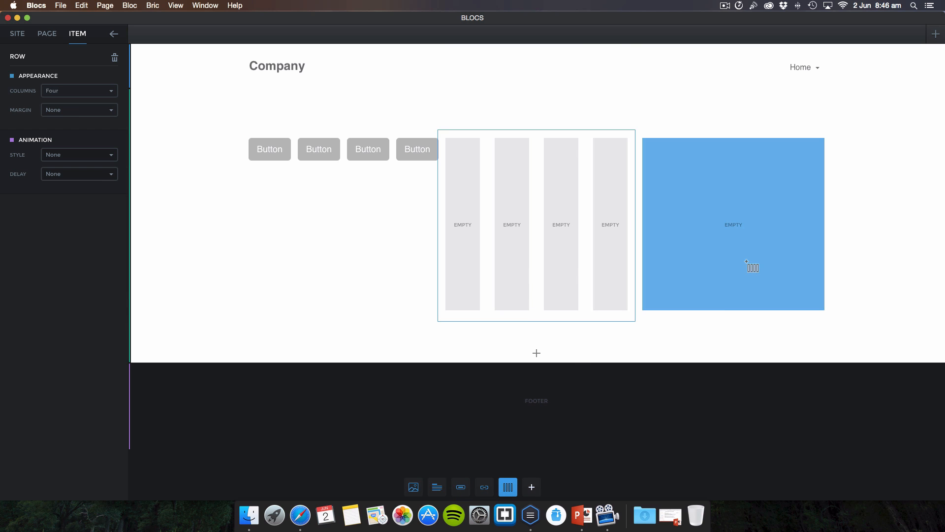
pyautogui.click(753, 266)
# Step: Add a Button bric to each of the eight empty nested columns
pyautogui.click(461, 487)
pyautogui.click(502, 278)
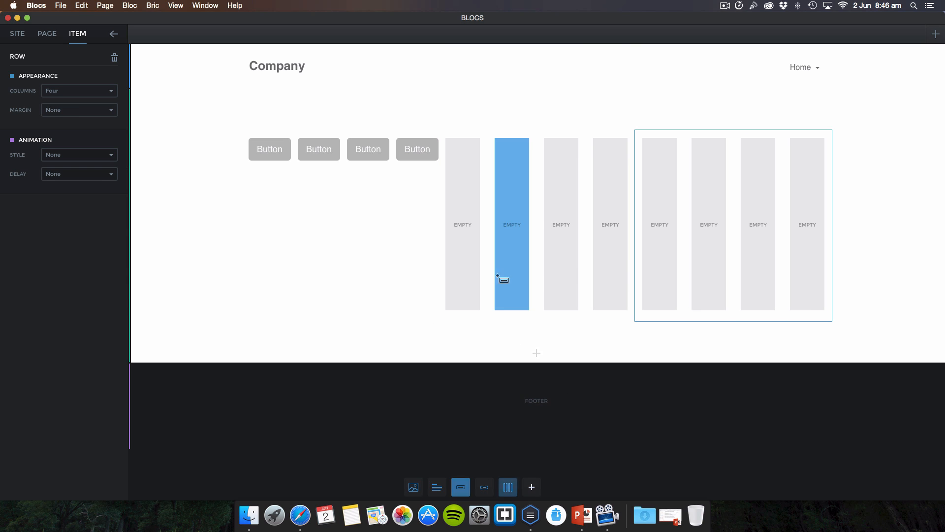
pyautogui.click(521, 285)
pyautogui.click(574, 289)
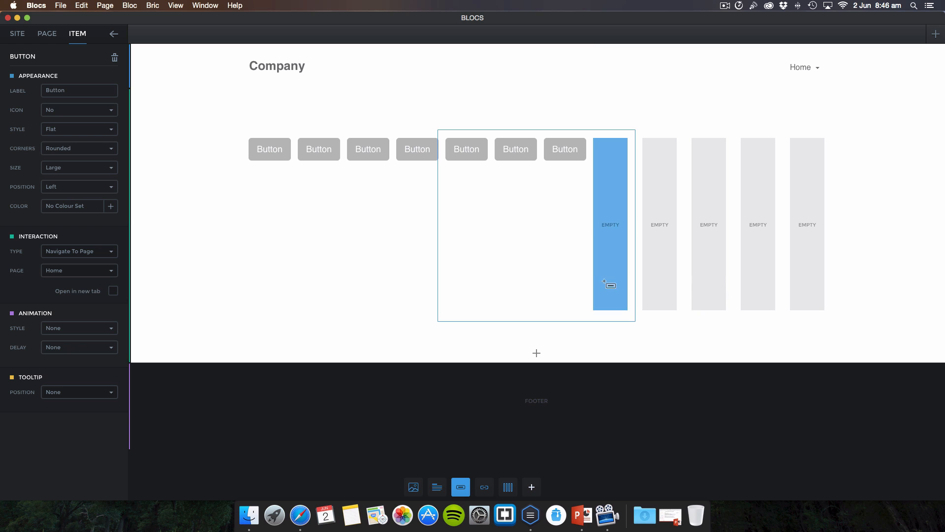
pyautogui.click(609, 286)
pyautogui.click(665, 281)
pyautogui.click(711, 287)
pyautogui.click(761, 289)
pyautogui.click(808, 286)
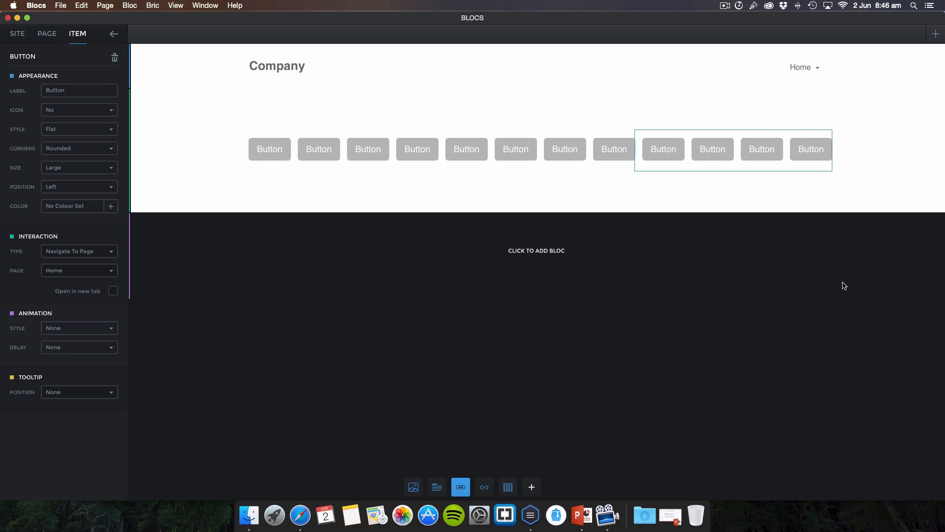
pyautogui.click(157, 139)
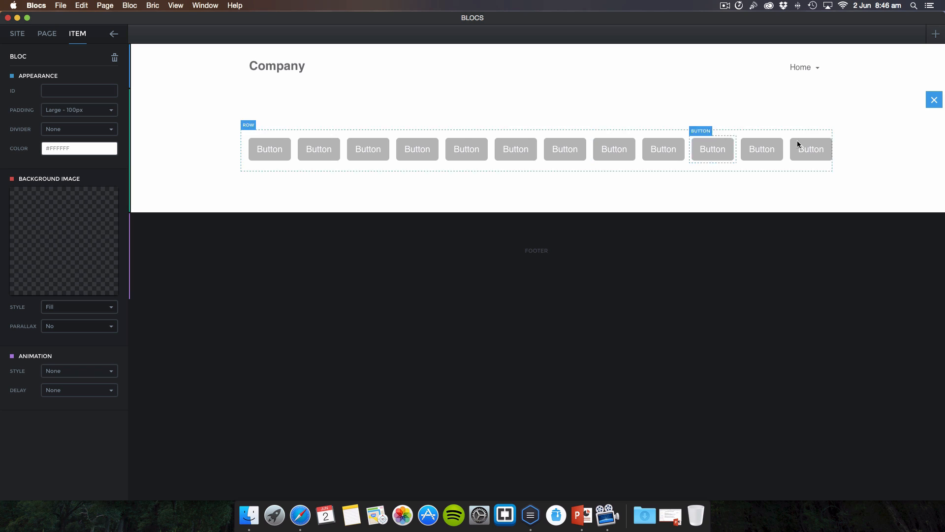
# Step: Delete the bloc with the twelve buttons and add an empty two-column bloc in its place
pyautogui.click(934, 106)
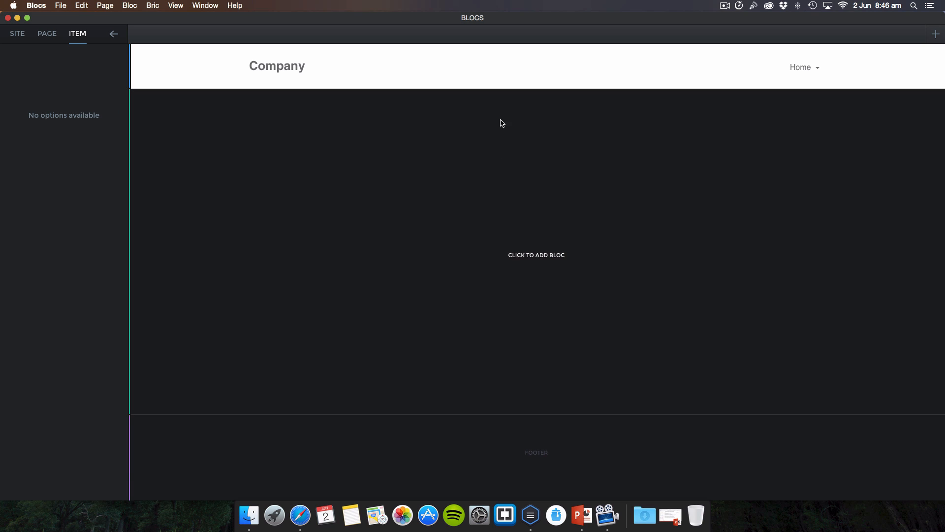
pyautogui.click(500, 122)
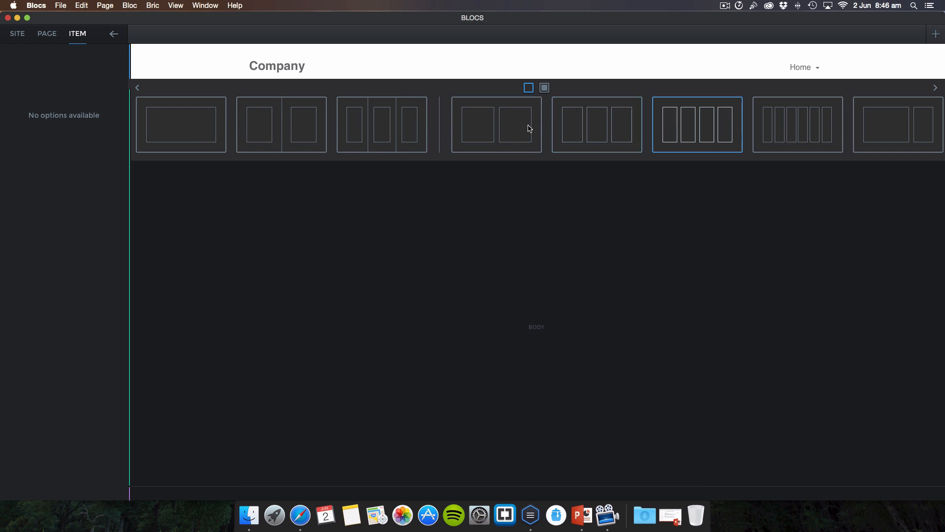
pyautogui.click(494, 122)
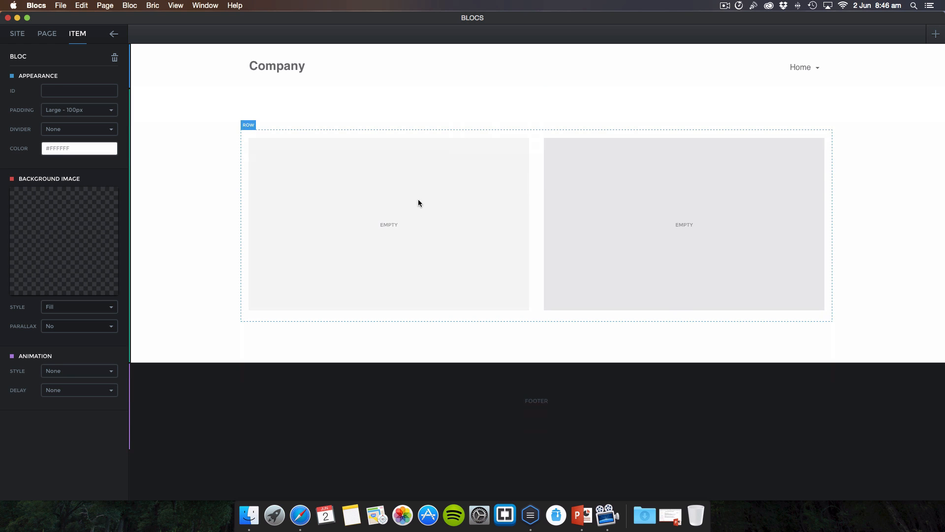
# Step: Place a four-column row in the bloc's left column and add a Button bric to each nested column
pyautogui.click(435, 251)
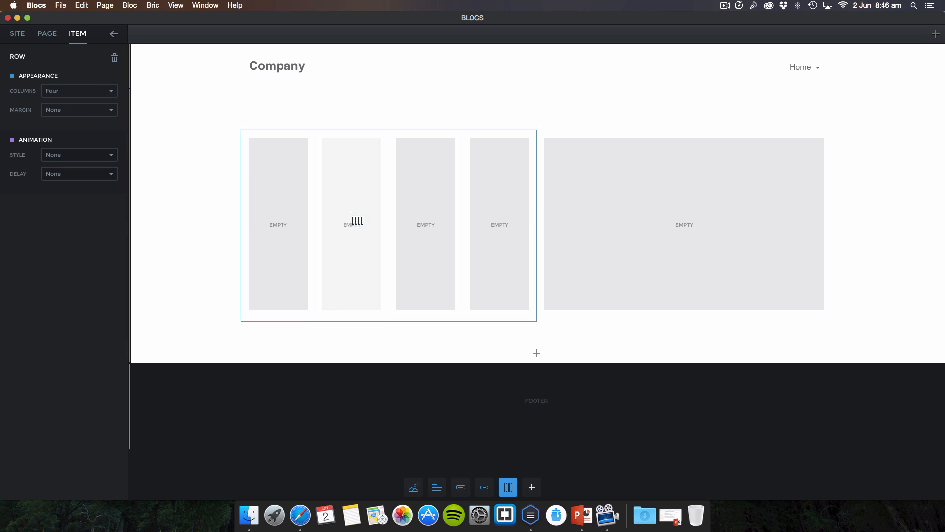
pyautogui.moveTo(461, 487); pyautogui.dragTo(480, 251)
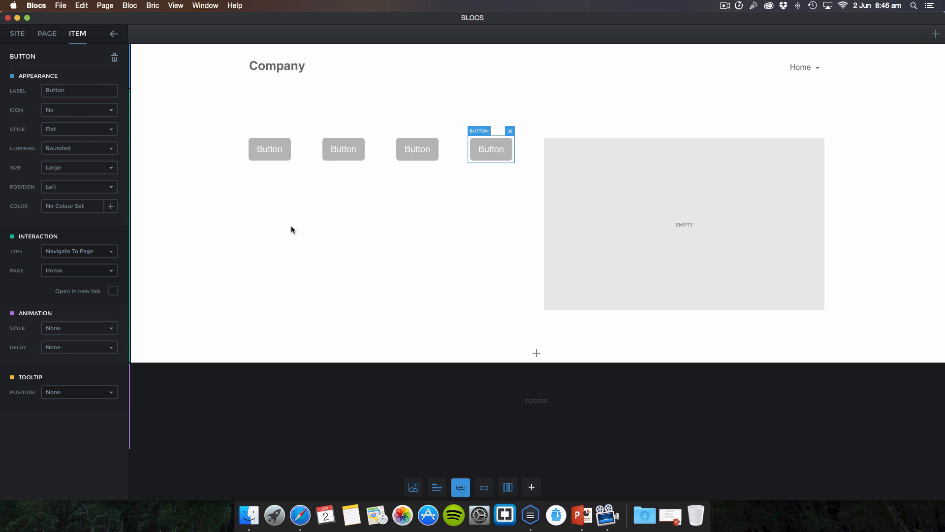
pyautogui.click(865, 199)
# Step: Add a heading with paragraph text to the empty right column of the bloc
pyautogui.click(732, 217)
pyautogui.click(731, 217)
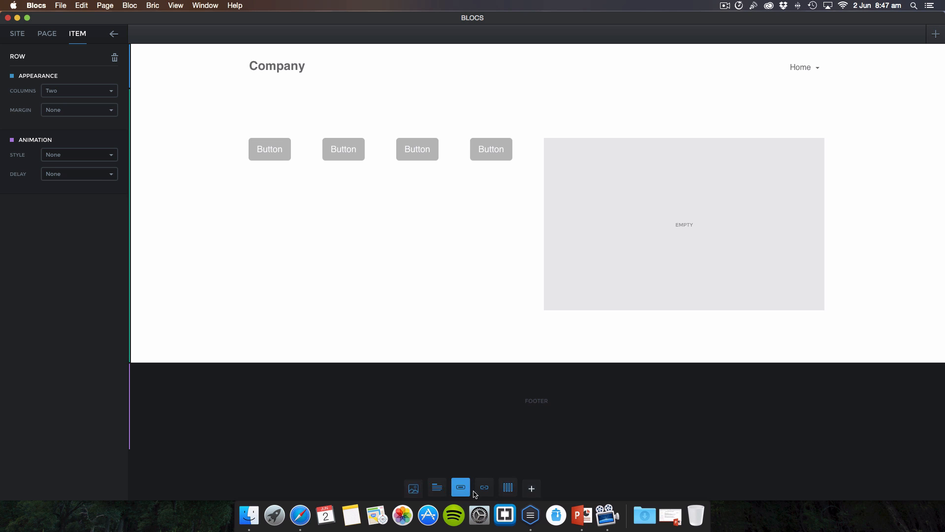
pyautogui.click(437, 487)
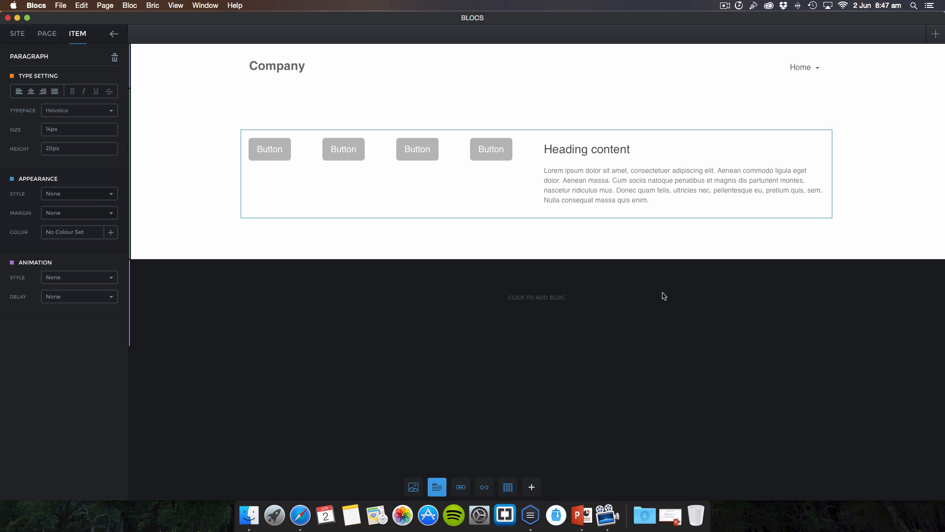
# Step: Set the font size of the paragraph under the heading to 0px
pyautogui.click(595, 181)
pyautogui.click(48, 130)
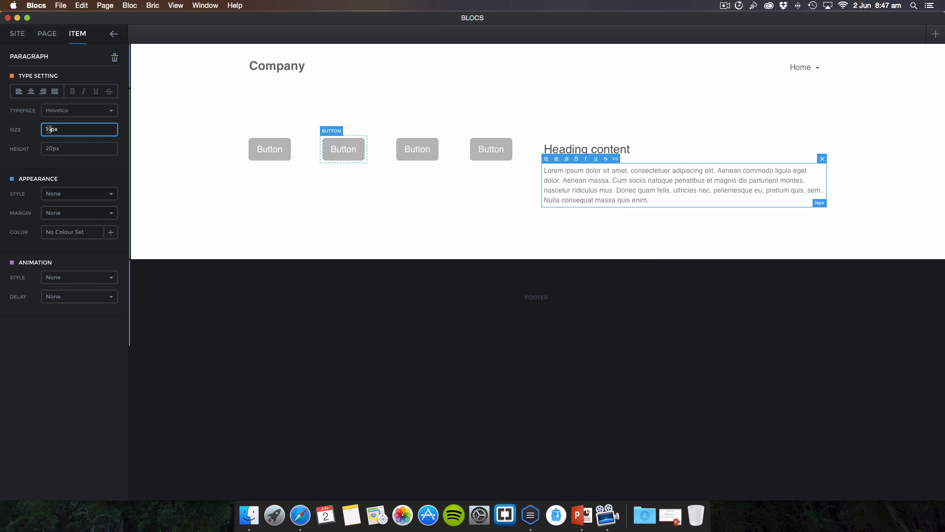
pyautogui.moveTo(49, 129); pyautogui.dragTo(33, 130)
pyautogui.write('0')
pyautogui.press('Return')
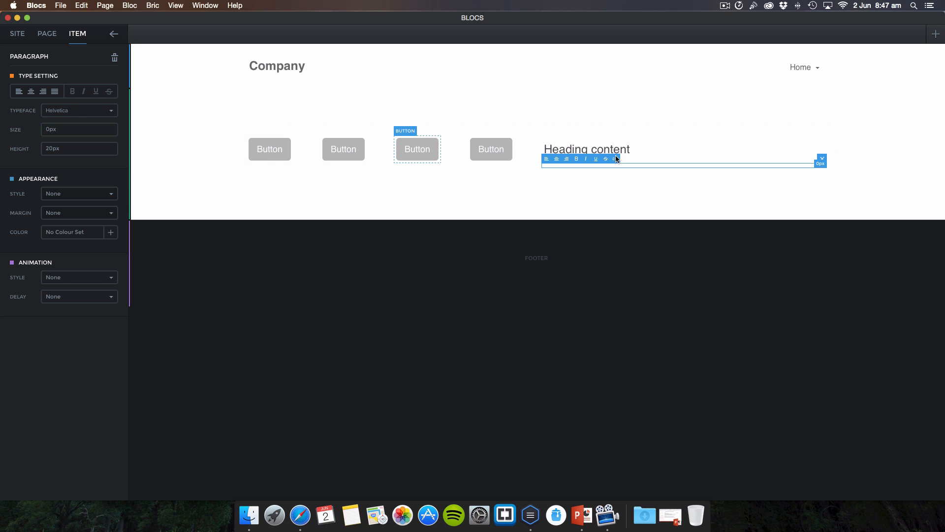
# Step: Set the font size of the "Heading content" heading to 0px and select the surrounding bloc
pyautogui.click(628, 150)
pyautogui.click(59, 130)
pyautogui.moveTo(59, 129); pyautogui.dragTo(51, 129)
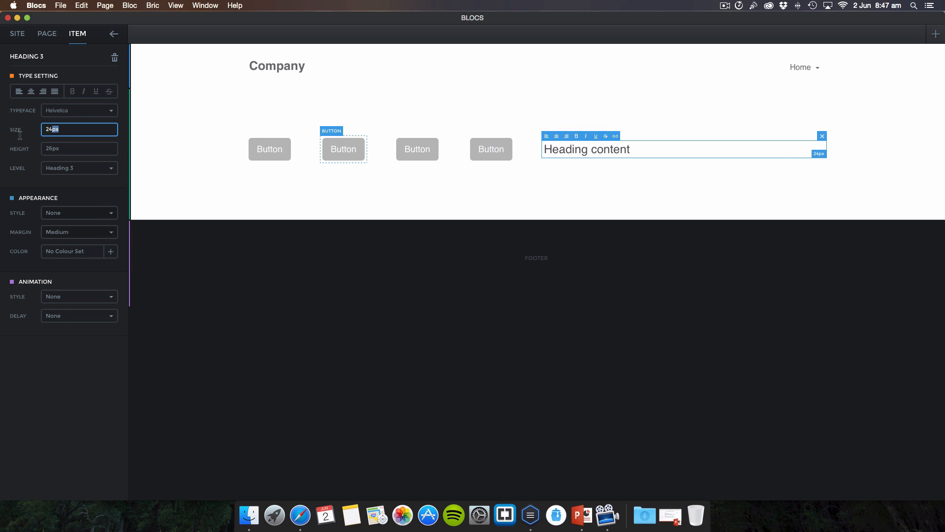
pyautogui.press('BackSpace')
pyautogui.press('BackSpace')
pyautogui.press('Return')
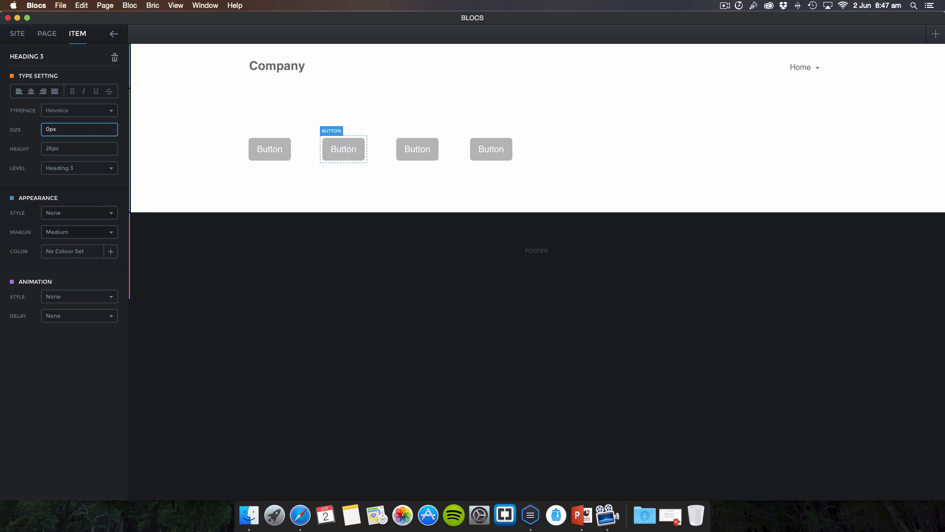
pyautogui.click(465, 172)
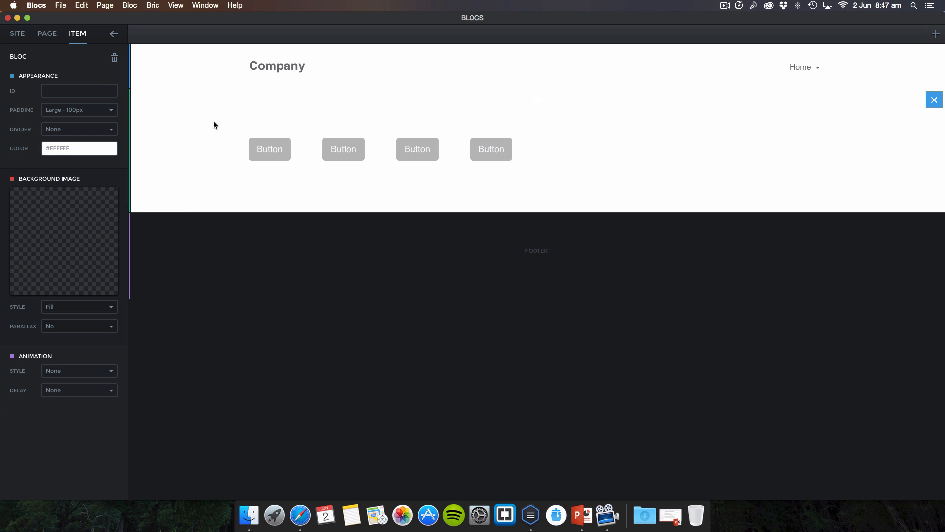
# Step: Display the Asset Library panel and close it, and do the same with the Swatches panel
pyautogui.click(214, 6)
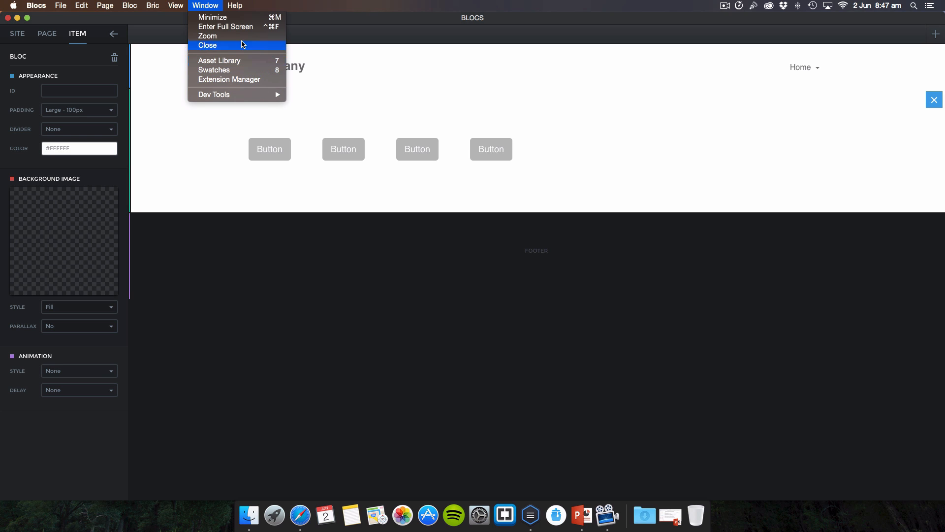
pyautogui.click(153, 58)
pyautogui.press('super+shift+a')
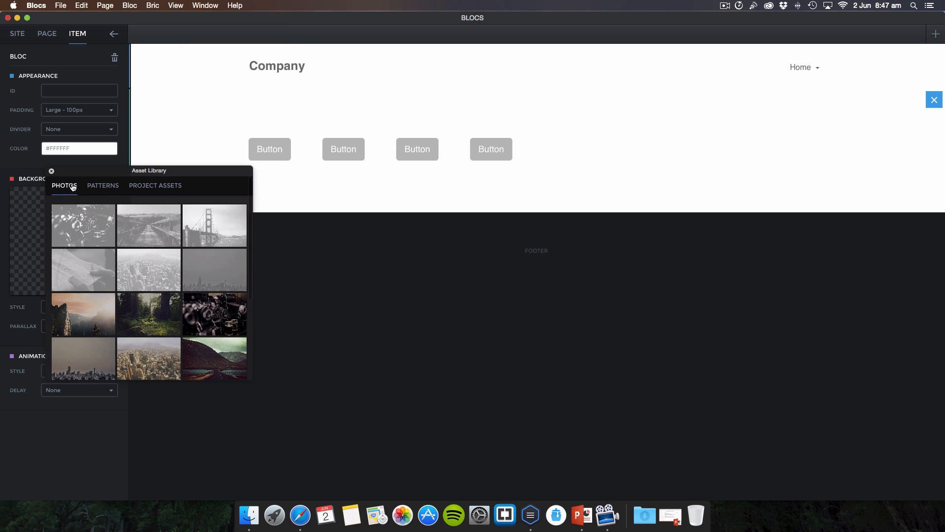
pyautogui.click(52, 171)
pyautogui.press('super+shift+s')
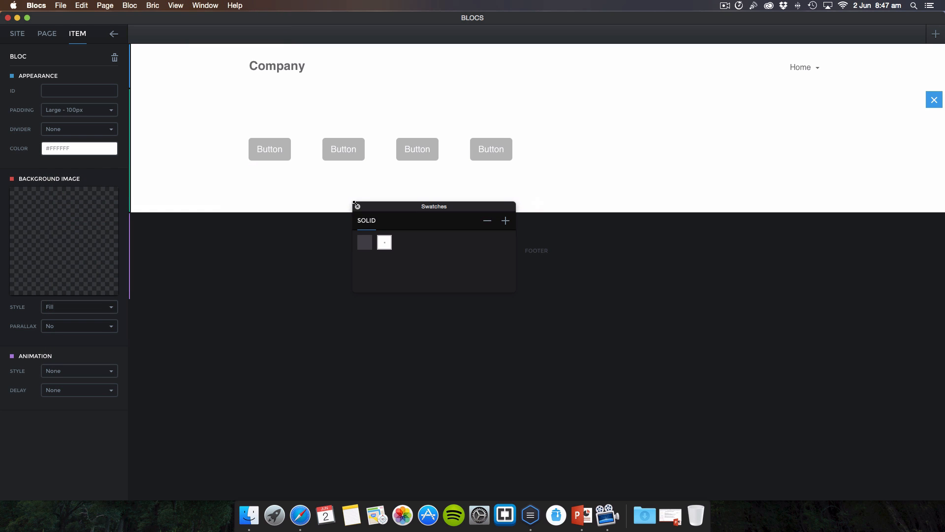
pyautogui.click(358, 208)
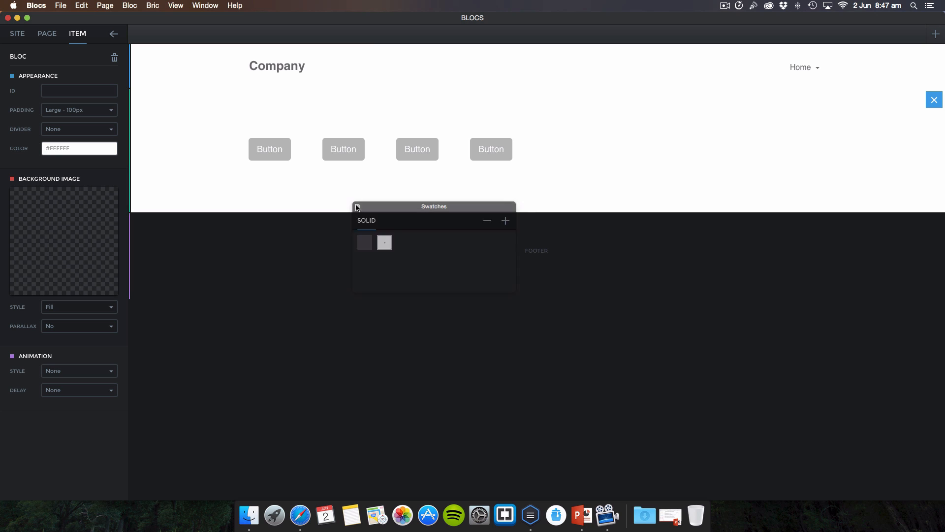
# Step: Show the page guides over the layout and hide them again
pyautogui.click(193, 4)
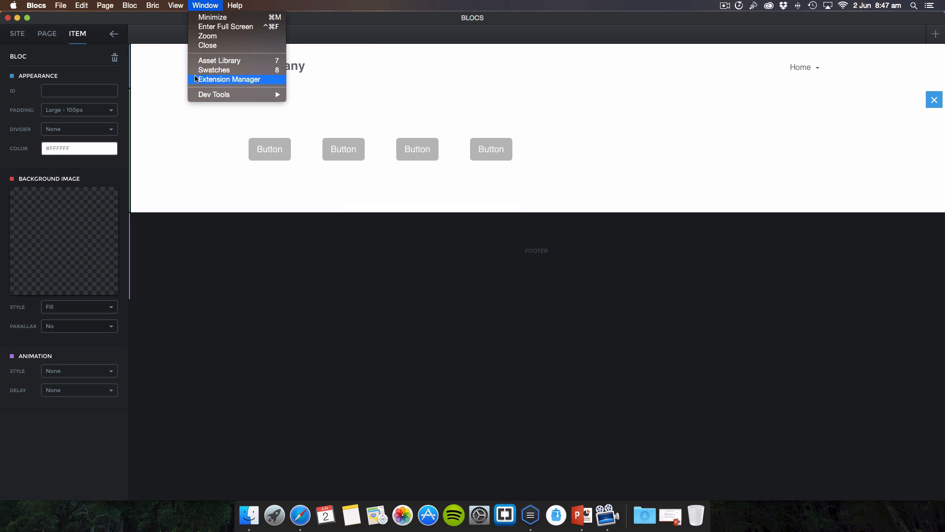
pyautogui.moveTo(94, 3)
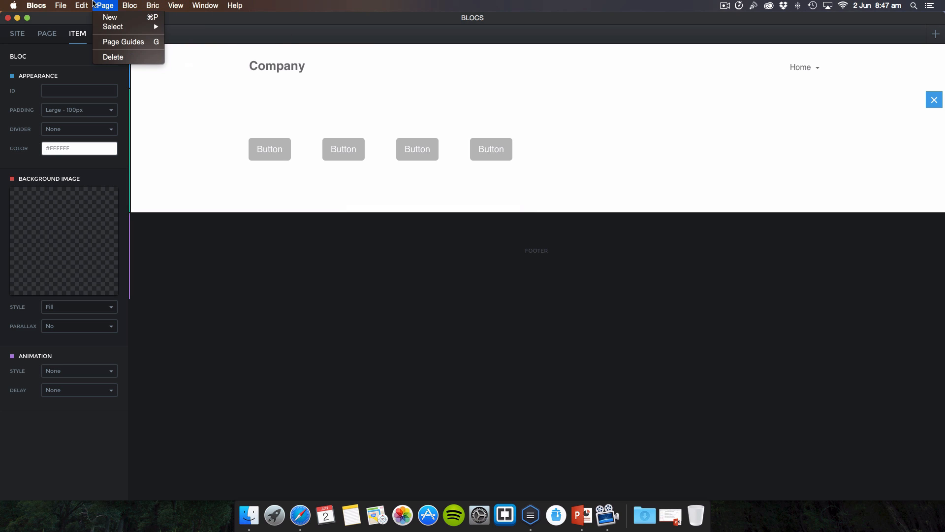
pyautogui.click(130, 43)
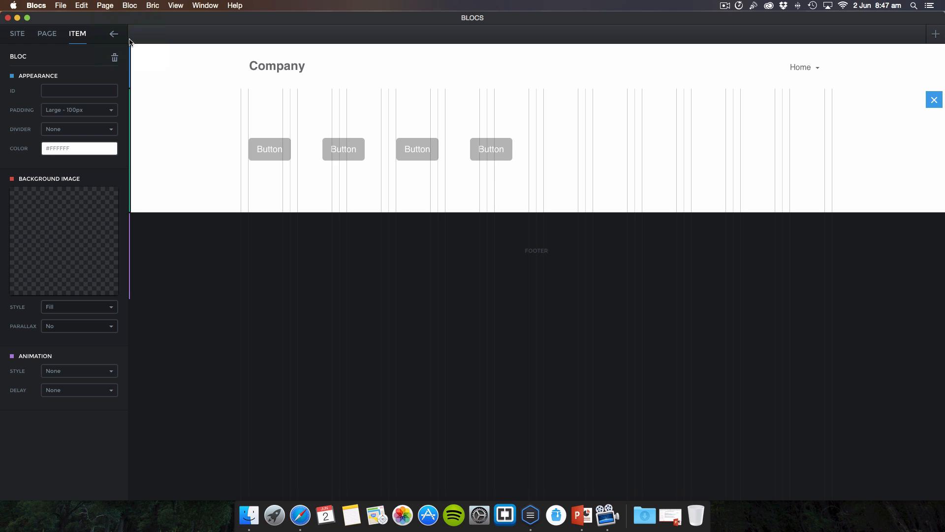
pyautogui.click(130, 5)
pyautogui.moveTo(104, 5)
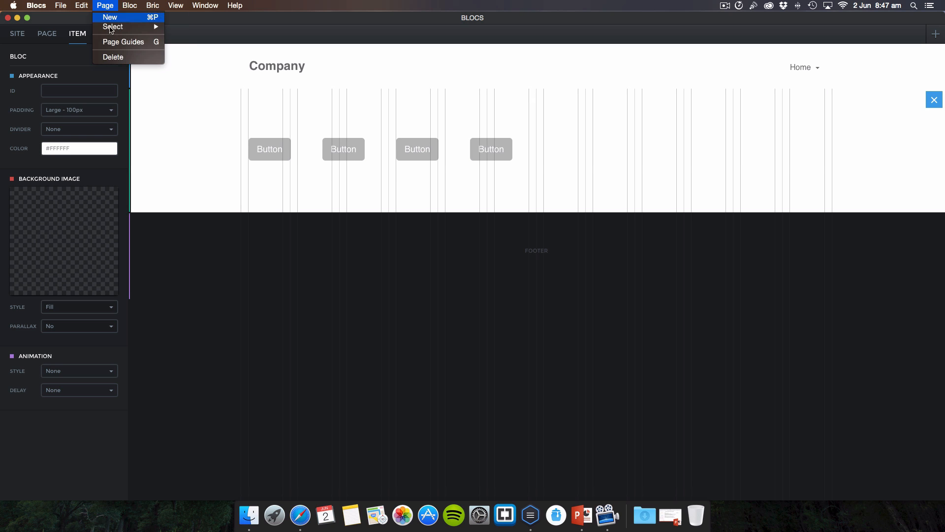
pyautogui.click(114, 42)
pyautogui.click(81, 6)
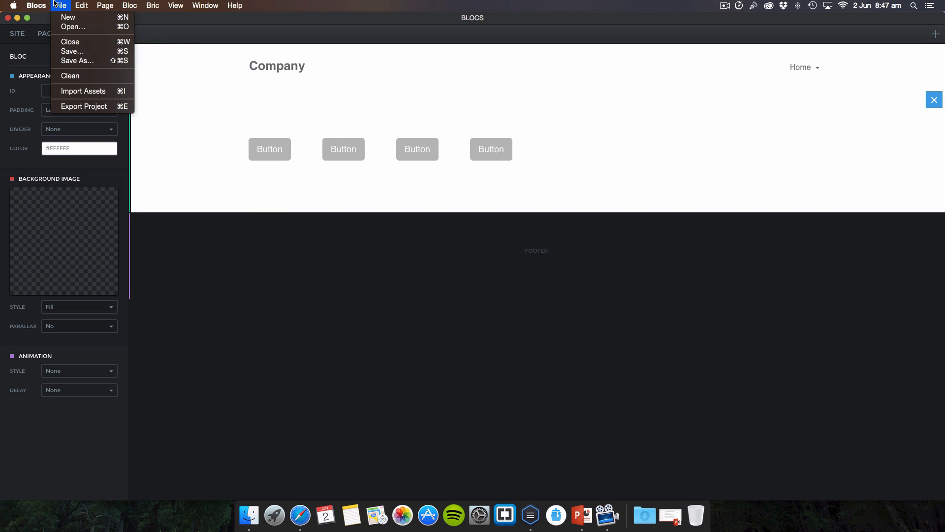
pyautogui.moveTo(49, 4)
pyautogui.moveTo(17, 2)
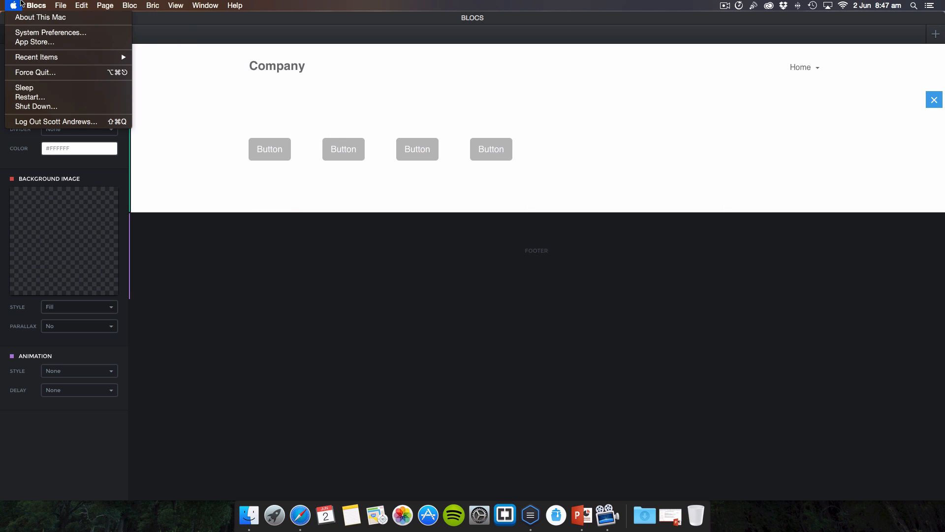